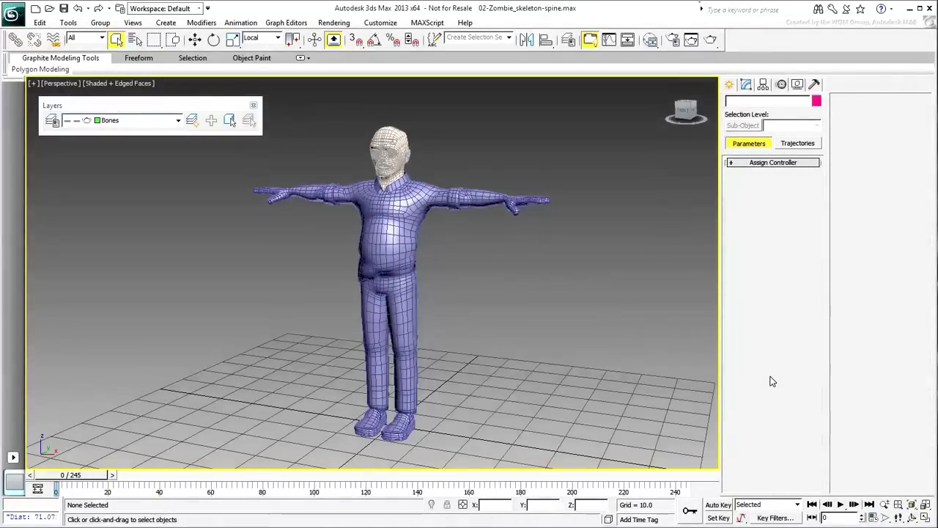
- Switch the viewport to the Left view and frame the character's head and torso
alt+middle_drag(505, 314, 564, 318)
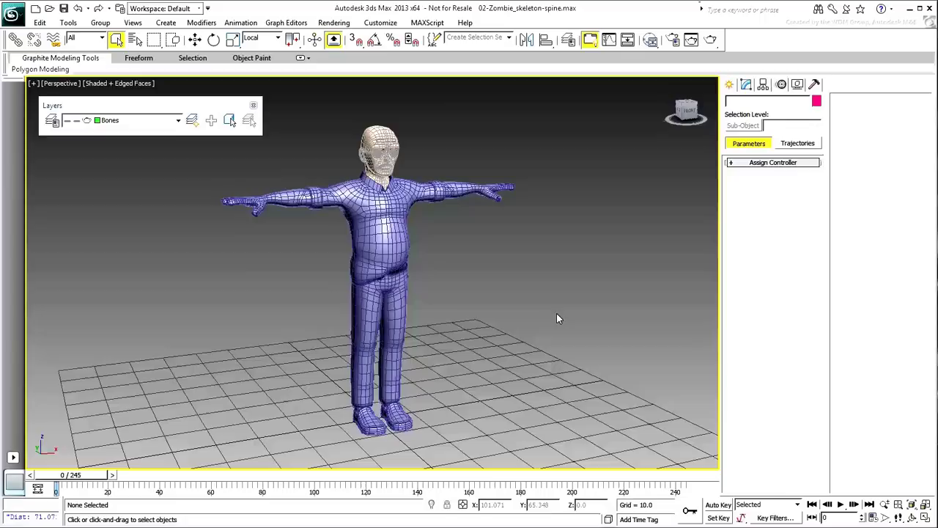
click(60, 85)
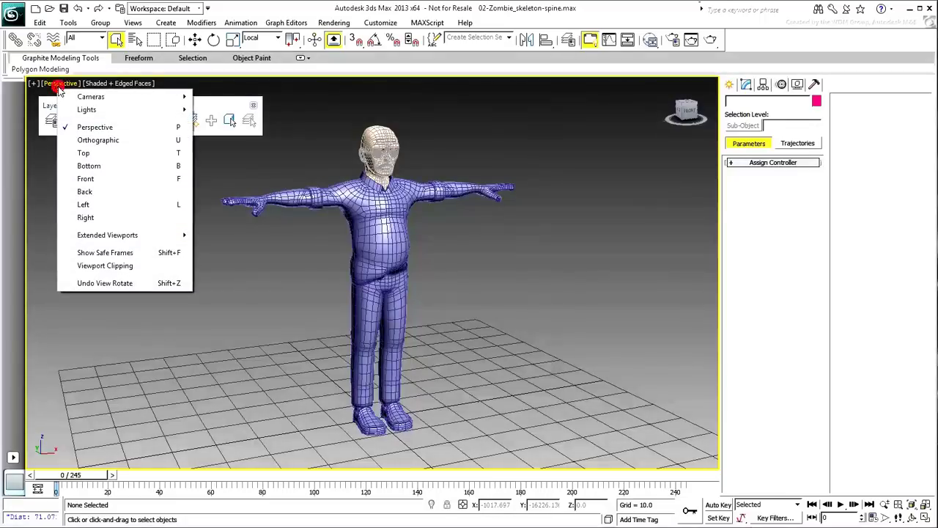
click(88, 207)
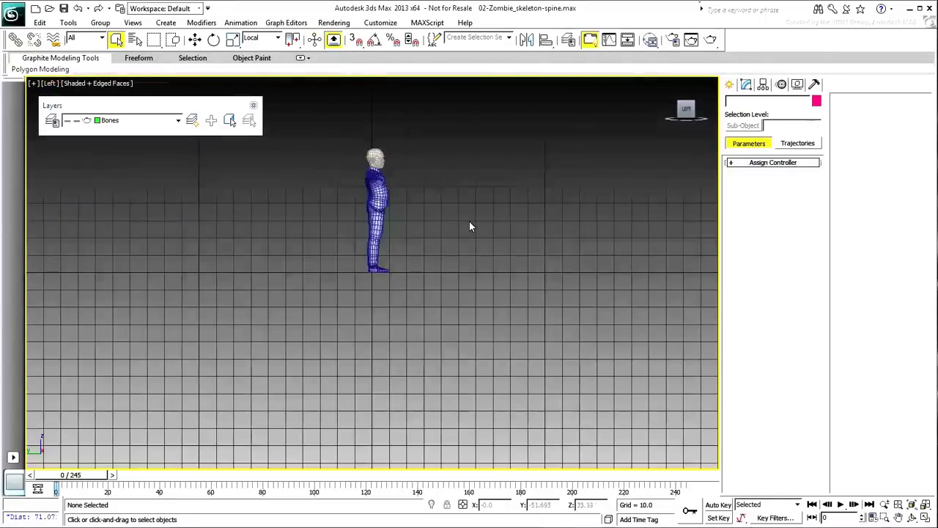
scroll(470, 226, up, 5)
scroll(405, 245, up, 2)
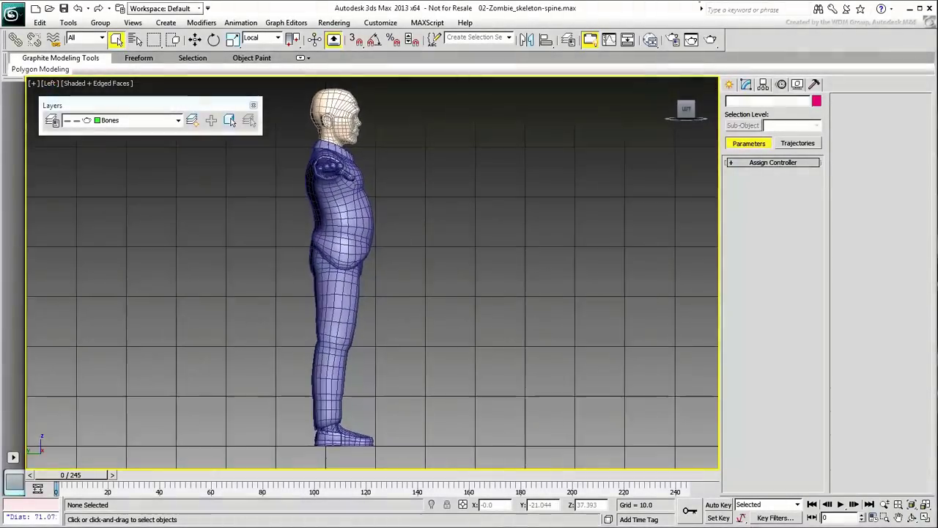
scroll(405, 245, up, 4)
scroll(431, 270, up, 3)
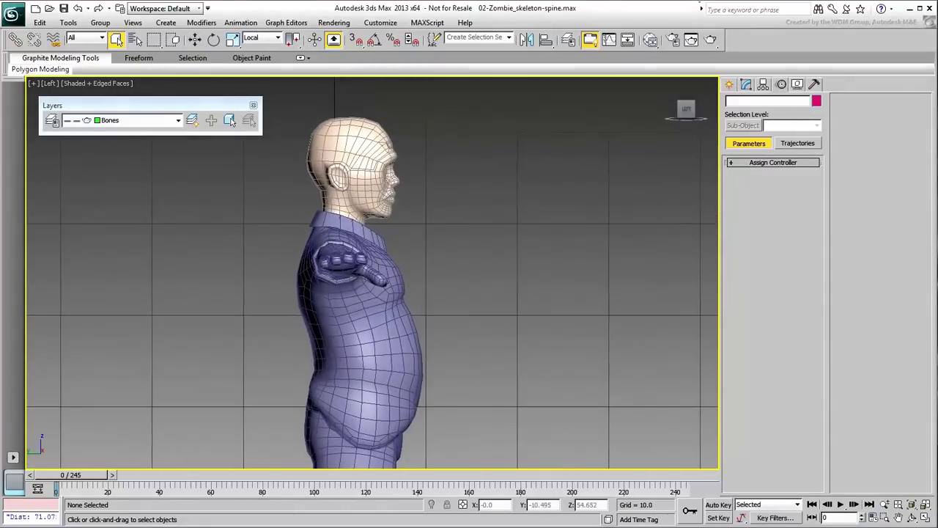
scroll(486, 280, up, 3)
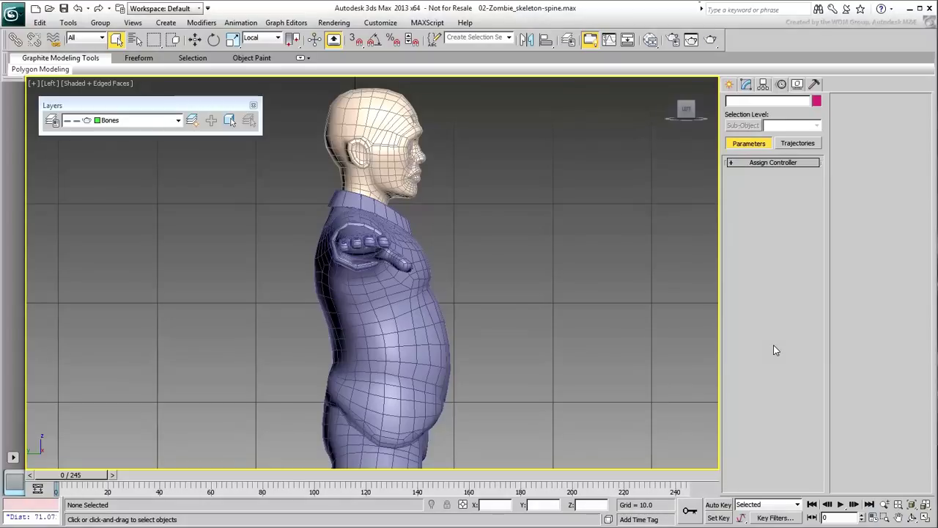
- Show the viewport in wireframe and start the Bones tool from the Standard systems
key(F3)
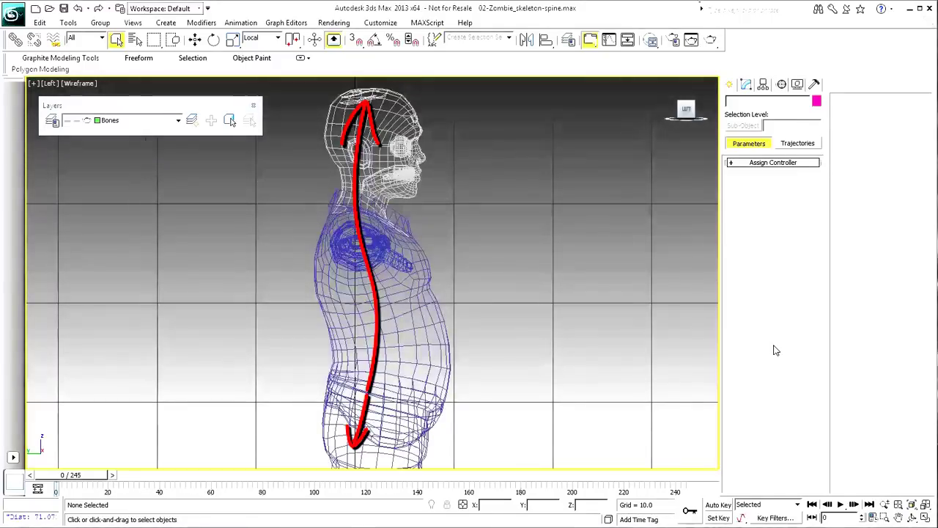
click(730, 83)
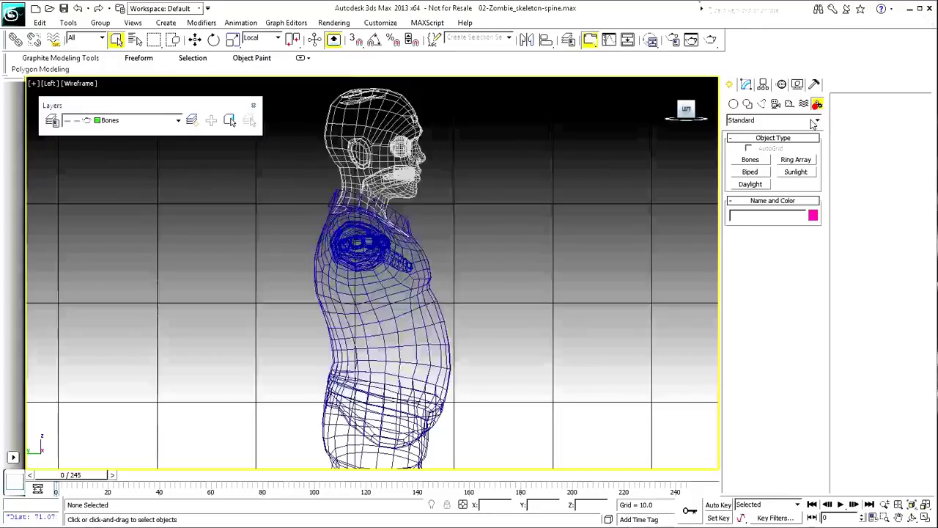
click(748, 159)
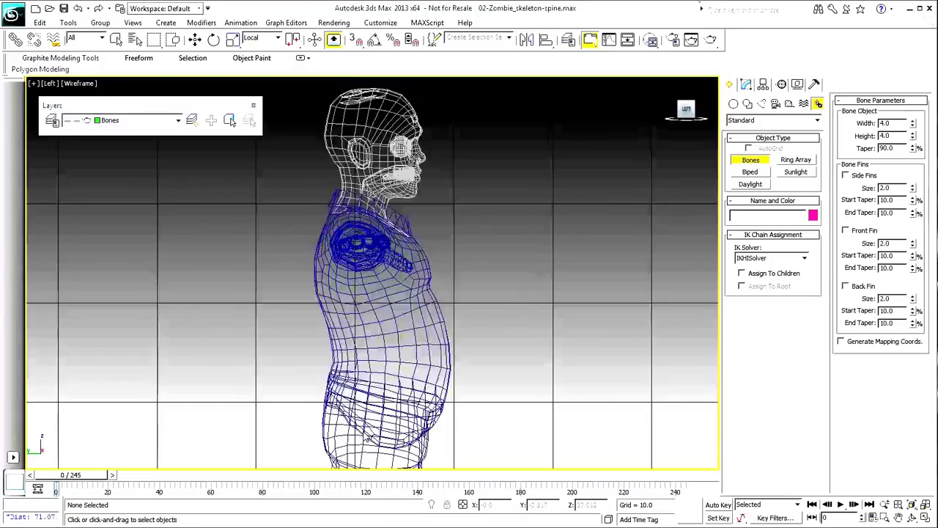
- Try to draw a spine bone chain from the pelvis through the torso and neck to the head with bone width and height 4.0
click(363, 394)
click(363, 343)
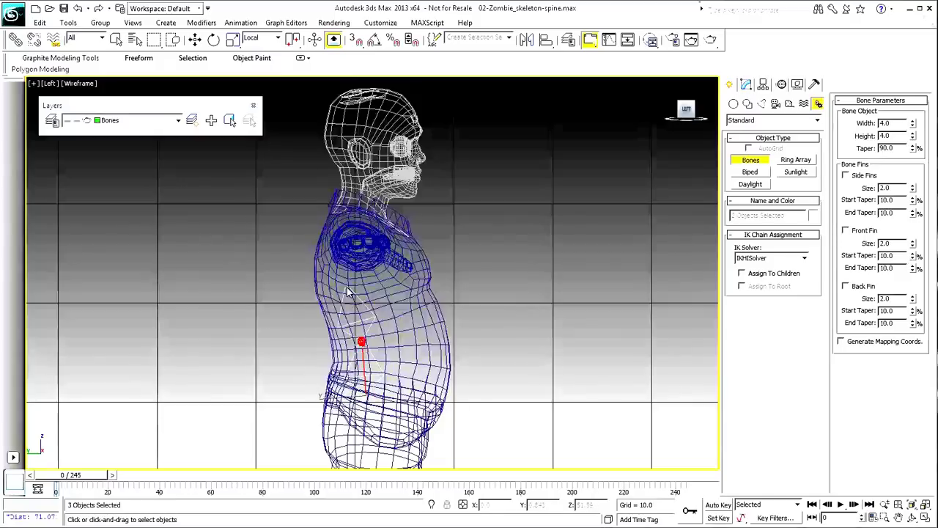
click(346, 287)
click(370, 195)
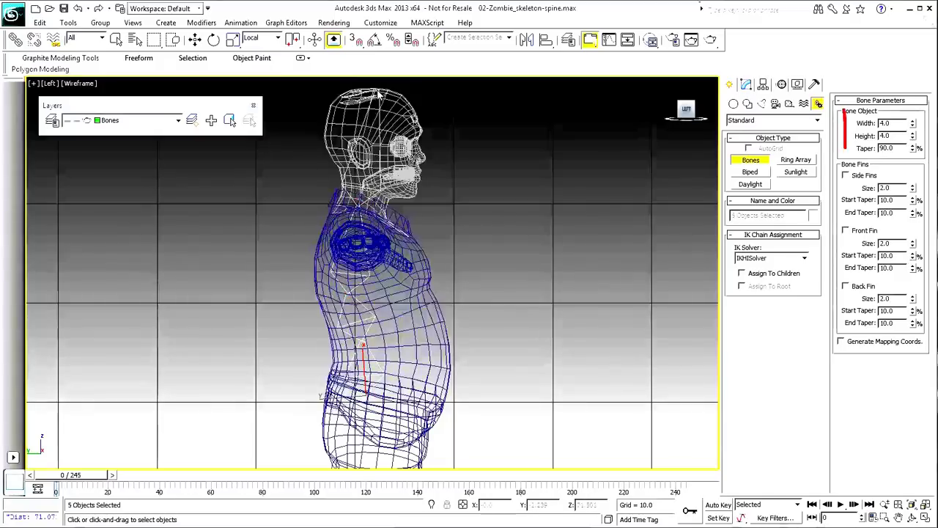
click(363, 185)
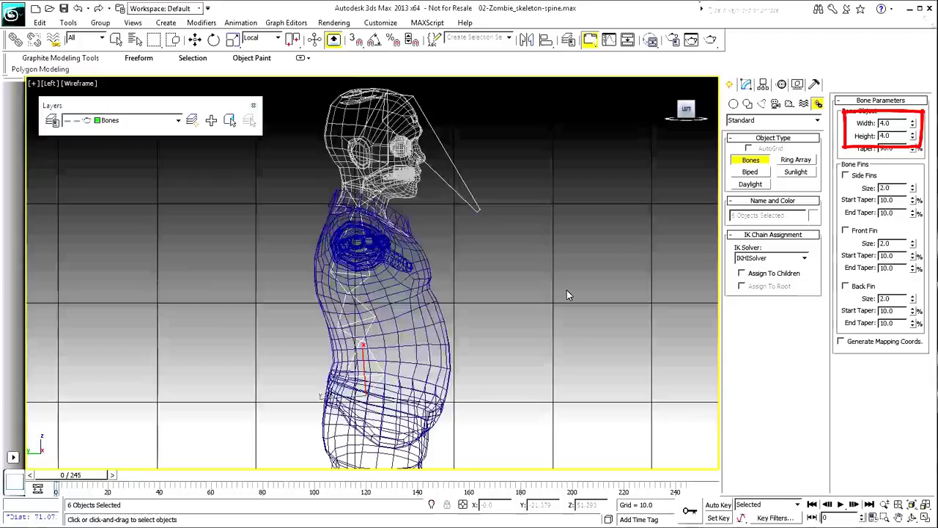
- Undo the entire oversized bone chain
key(ctrl+z)
key(ctrl+z)
key(ctrl+z)
key(ctrl+z)
key(ctrl+z)
key(ctrl+z)
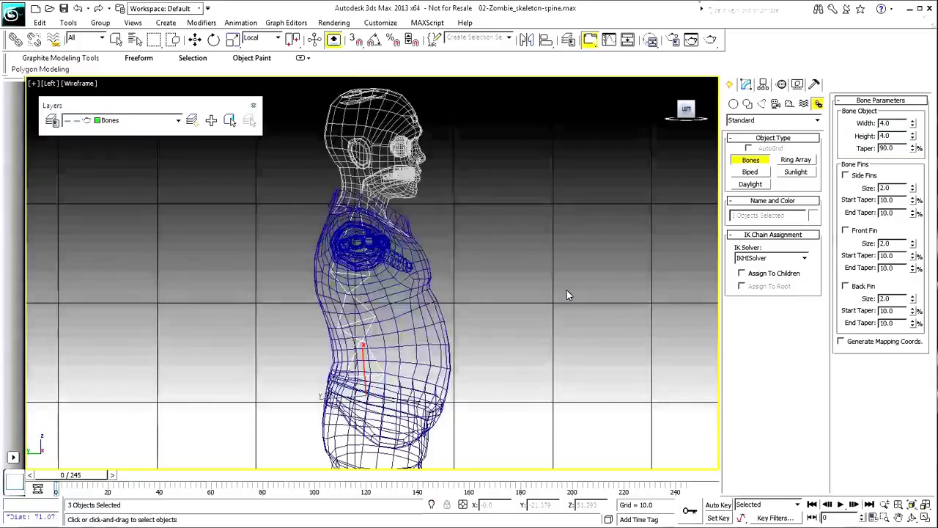
- Set the width and height for new bones to 1.0
double_click(889, 123)
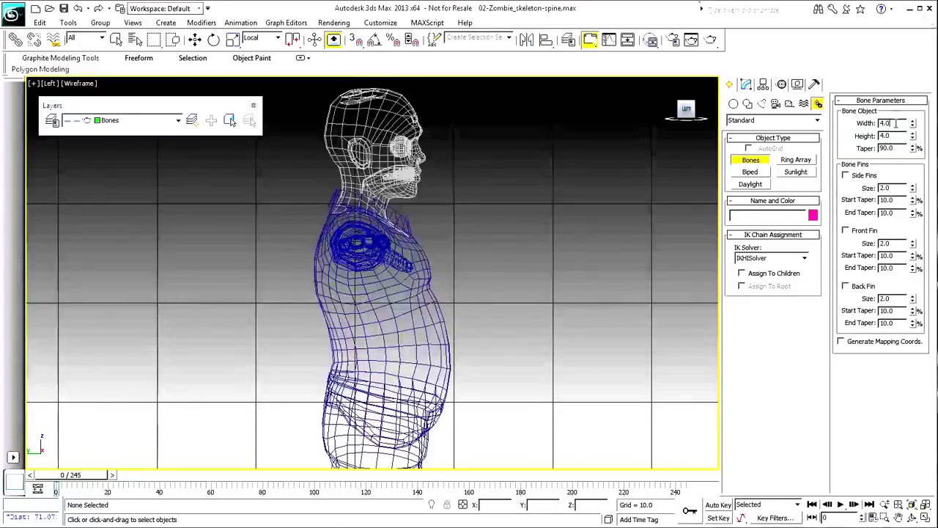
text(1)
key(Tab)
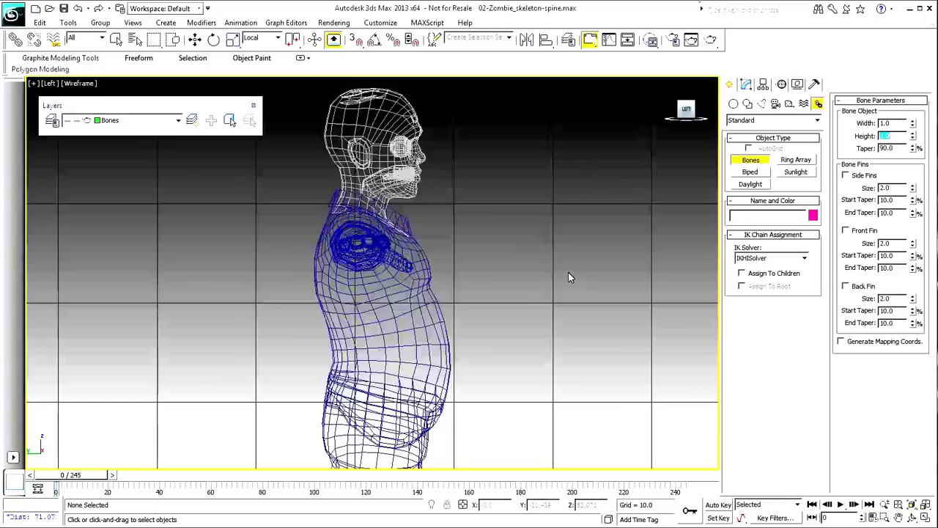
- Draw a bone chain from the pelvis up through the lower back, mid-spine, neck base and skull base to the top of the head
click(379, 406)
click(373, 362)
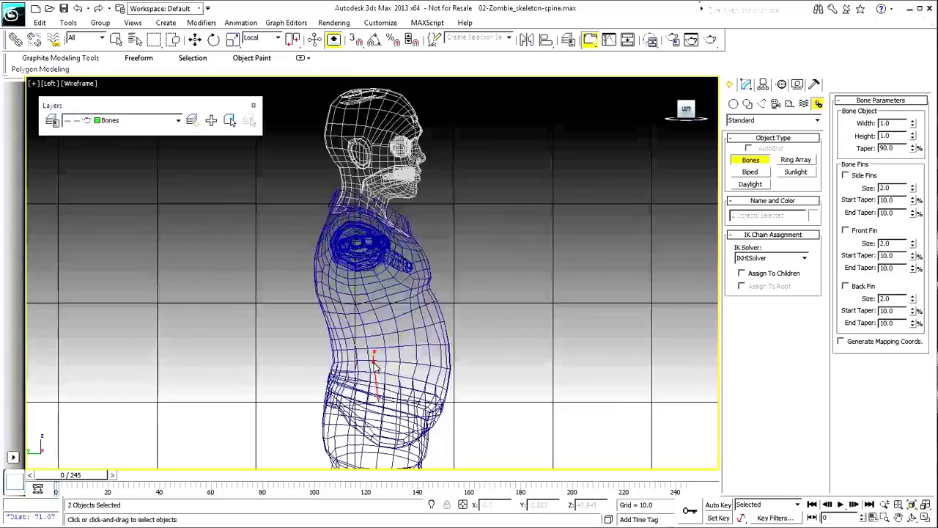
click(360, 327)
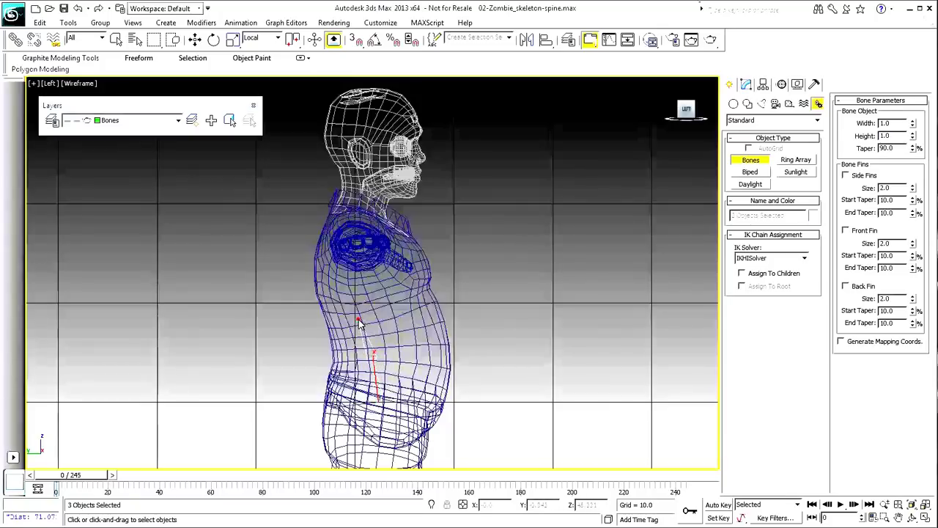
click(354, 206)
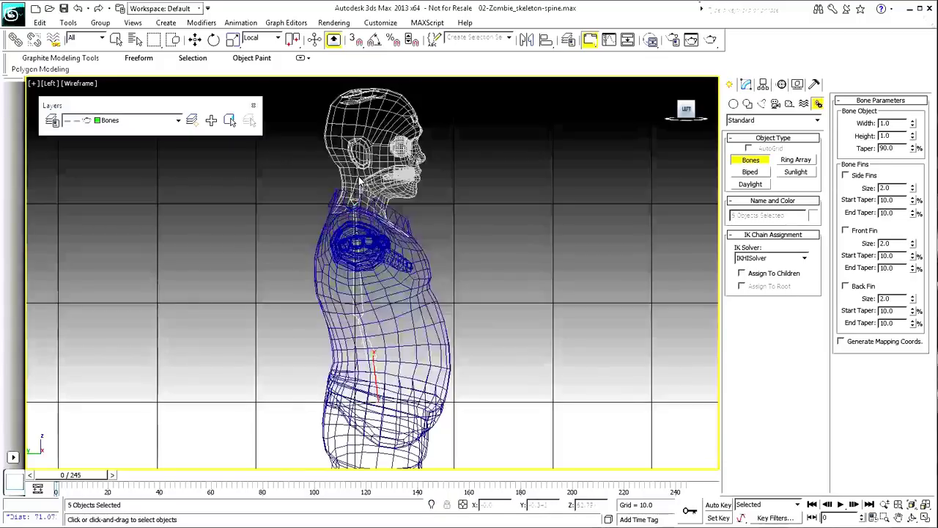
click(359, 181)
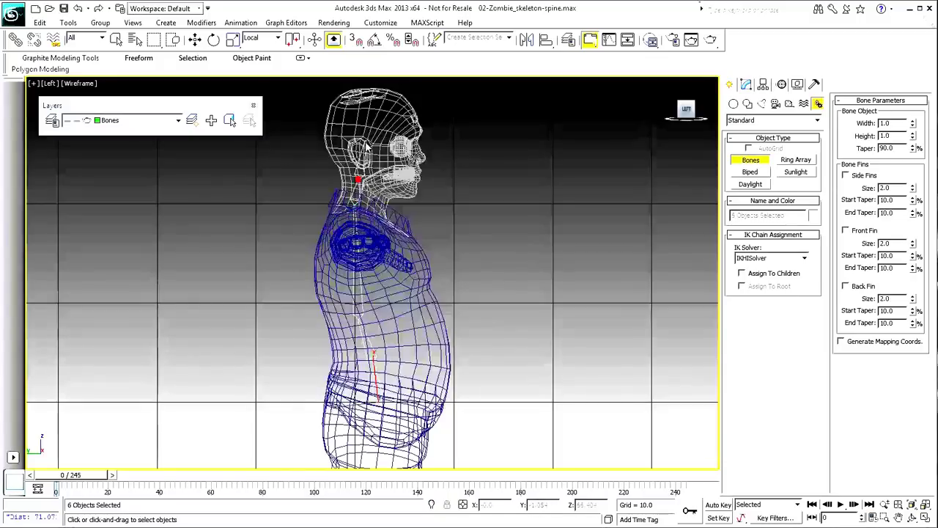
click(376, 85)
right_click(459, 206)
- Try to reposition the lower-spine bone and the neck bone with the Move tool
middle_drag(462, 230, 453, 250)
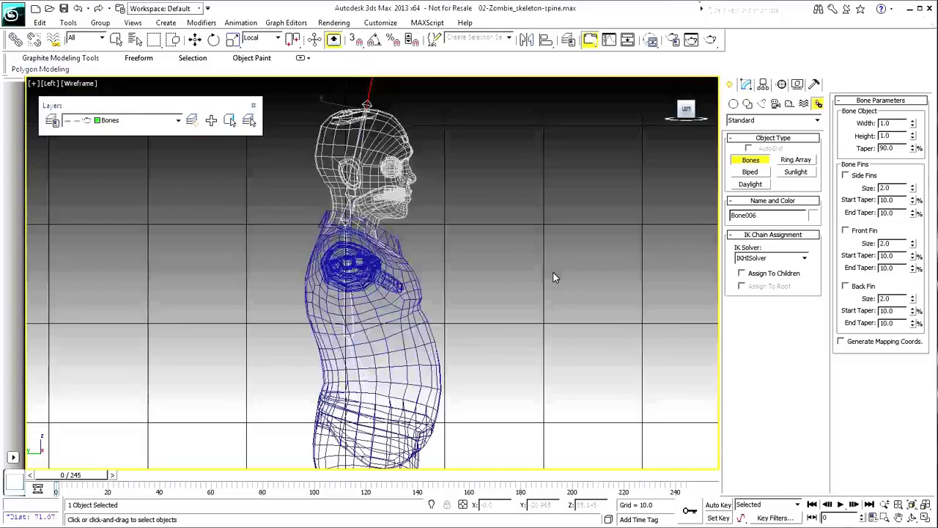
click(194, 39)
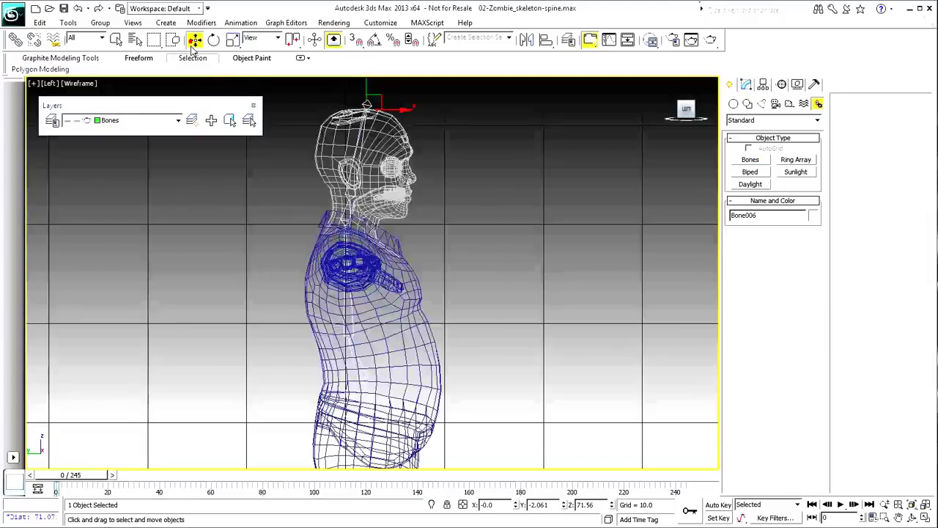
click(354, 354)
mouse_move(378, 369)
mouse_down()
mouse_move(401, 362)
mouse_move(380, 374)
mouse_move(393, 367)
mouse_up()
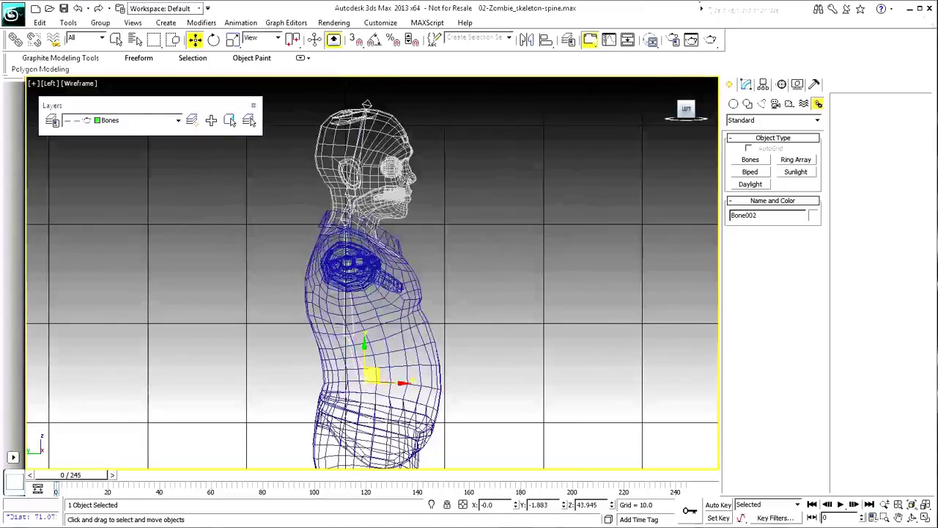
drag(347, 211, 393, 256)
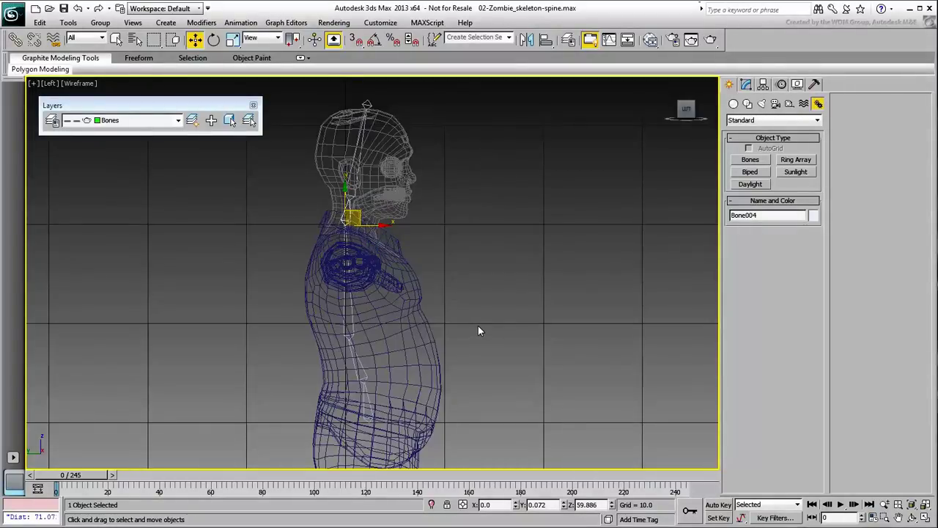
- Turn on Bone Edit Mode in Bone Tools and try moving the neck-base joint
click(241, 22)
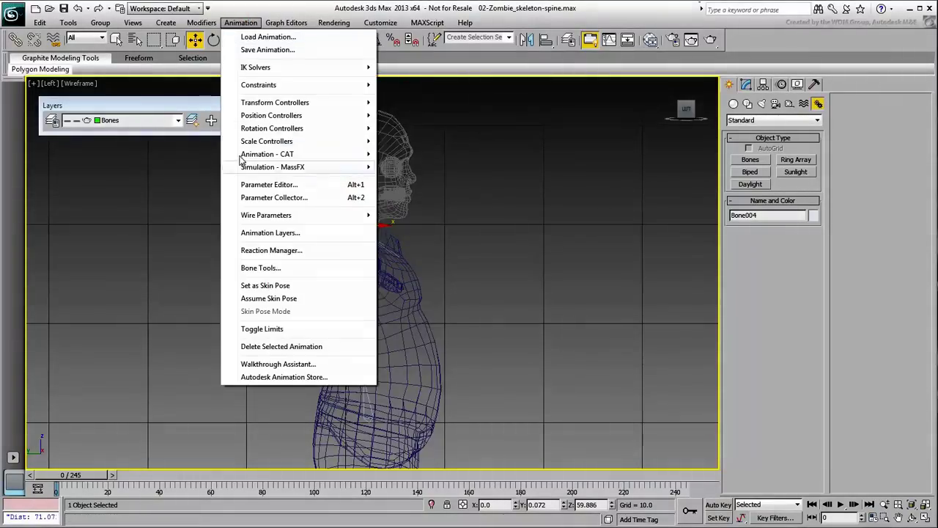
click(261, 268)
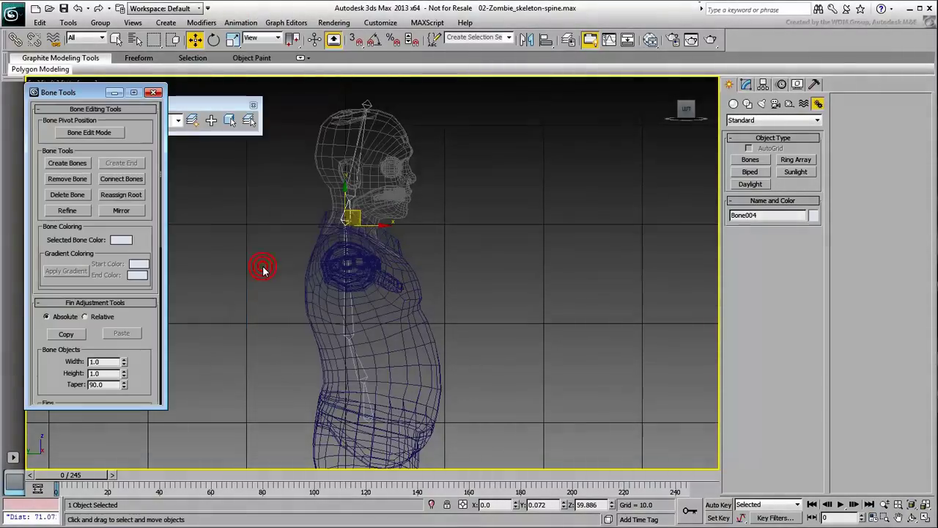
click(81, 133)
drag(357, 218, 363, 248)
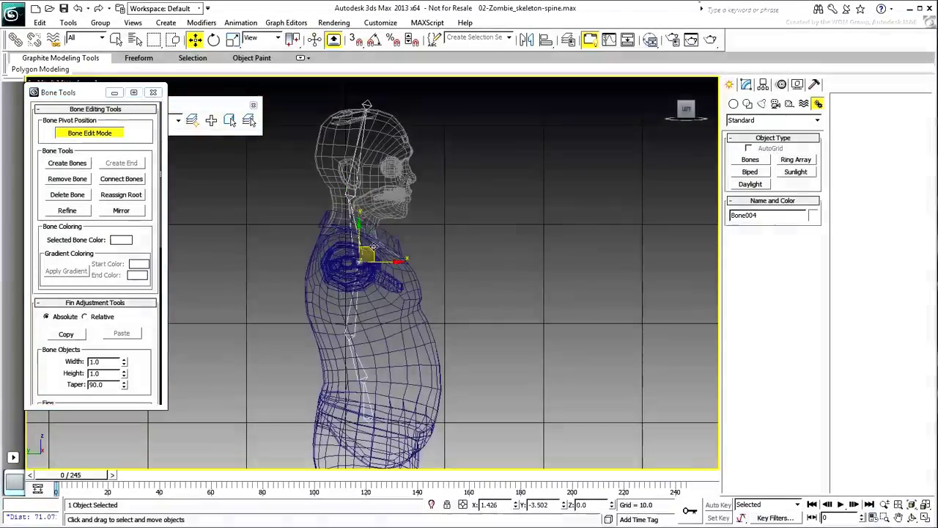
- Lower the root joint at the pelvis to about Y -2.6, Z 39.2 and nudge the two spine joints above it
scroll(398, 312, up, 10)
click(394, 331)
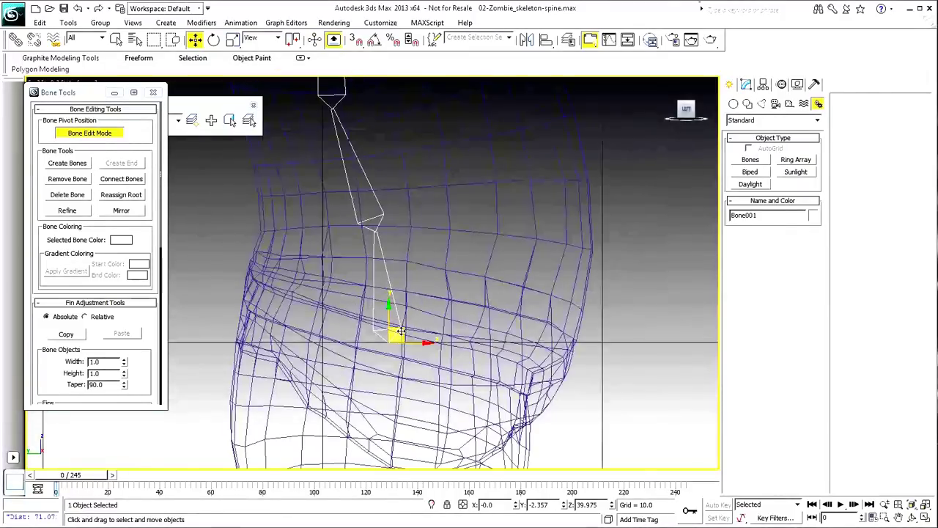
drag(396, 333, 407, 353)
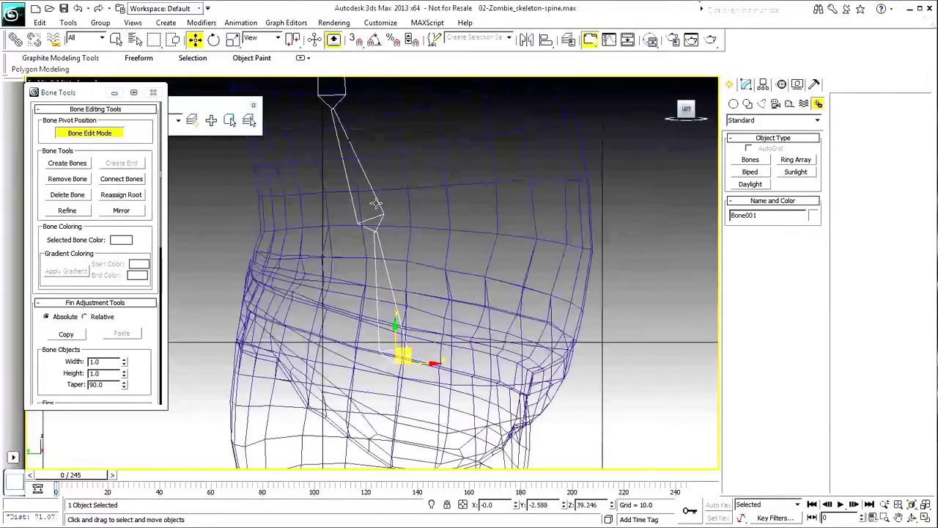
mouse_move(380, 210)
mouse_down()
mouse_move(385, 234)
mouse_move(384, 209)
mouse_up()
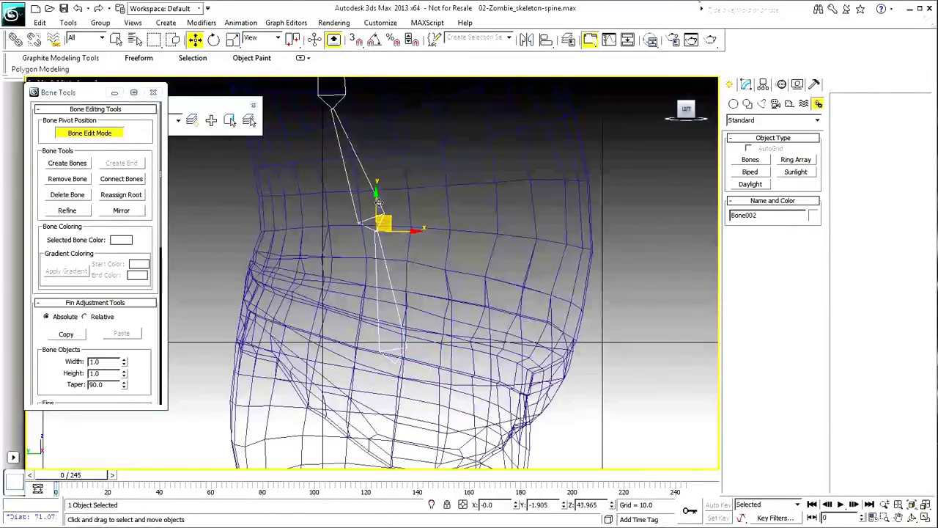
middle_drag(361, 138, 413, 314)
drag(398, 271, 394, 277)
- Lower the neck-base joint to about Z 59.3 and raise the skull-base joint to about Z 63.4
middle_drag(374, 164, 382, 371)
middle_drag(381, 132, 385, 289)
mouse_move(395, 316)
mouse_down()
mouse_move(392, 272)
mouse_move(400, 333)
mouse_up()
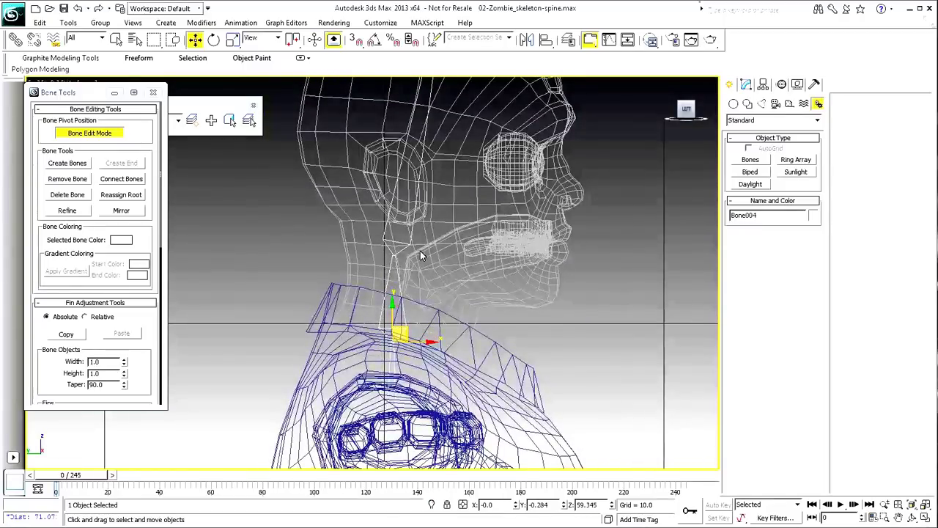
drag(404, 248, 402, 220)
- Shift the end bone at the top of the head to about Y -1.0, Z 71.7
middle_drag(457, 142, 427, 317)
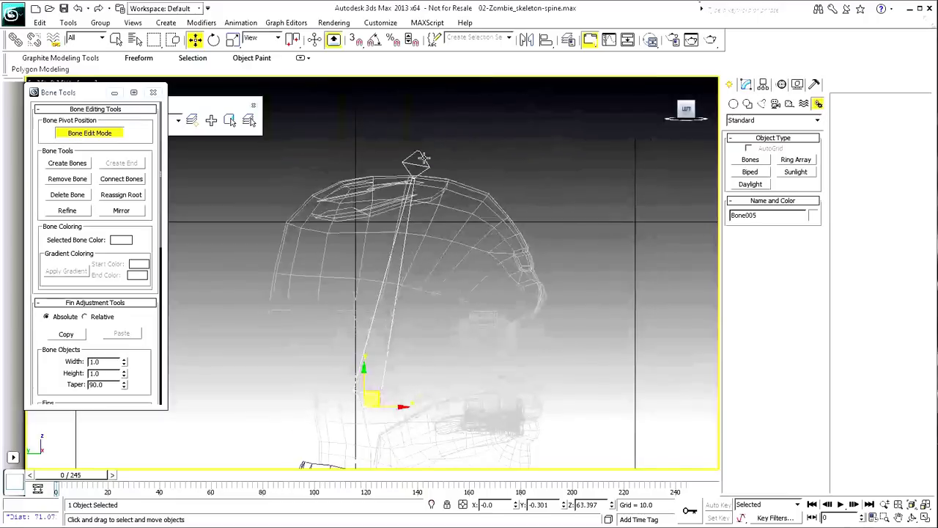
click(389, 168)
scroll(501, 213, down, 2)
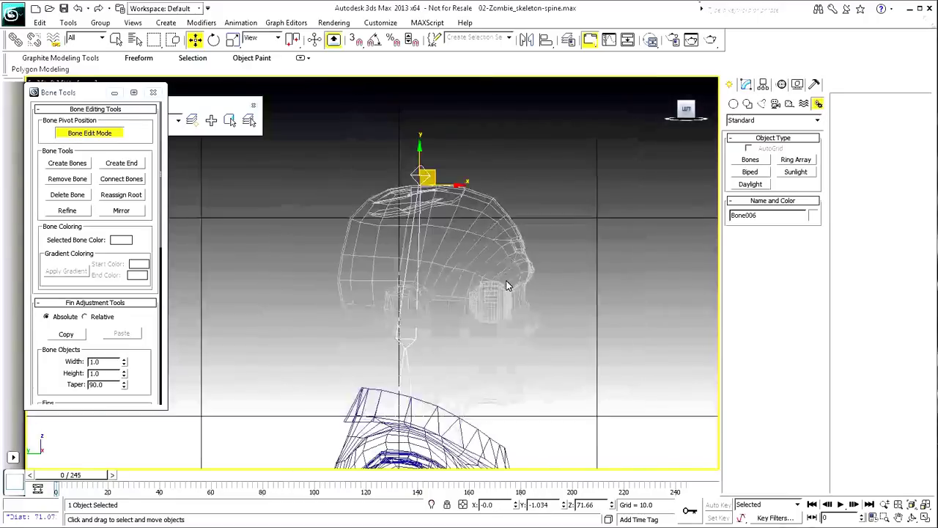
- Fine-tune the mid-spine joint to about Y -0.15, Z 48.1, following the curve of the back
middle_drag(513, 351, 490, 113)
scroll(477, 176, down, 2)
scroll(474, 313, down, 2)
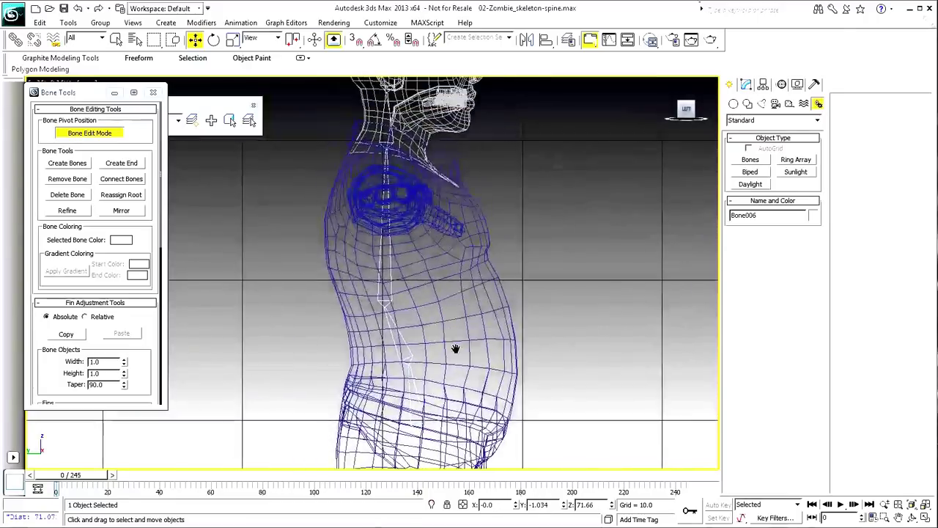
drag(569, 420, 394, 351)
drag(548, 257, 388, 268)
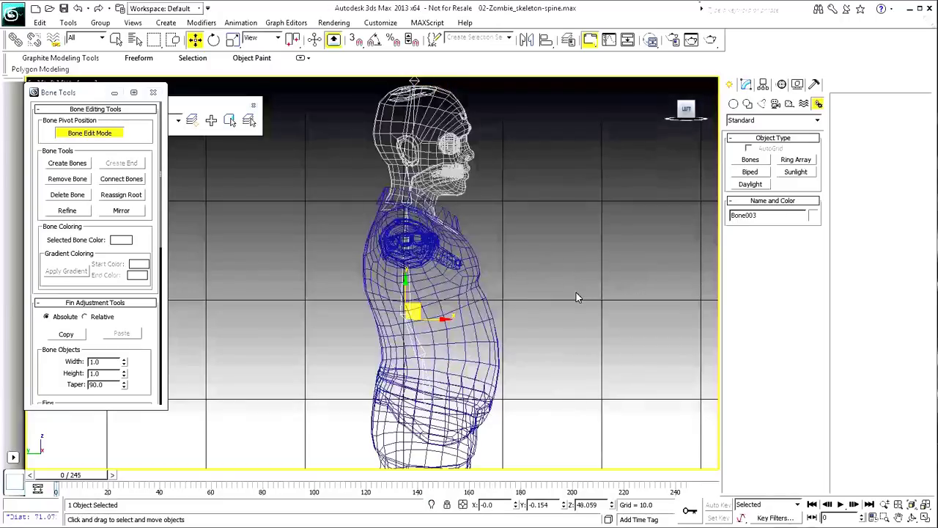
middle_drag(562, 236, 553, 262)
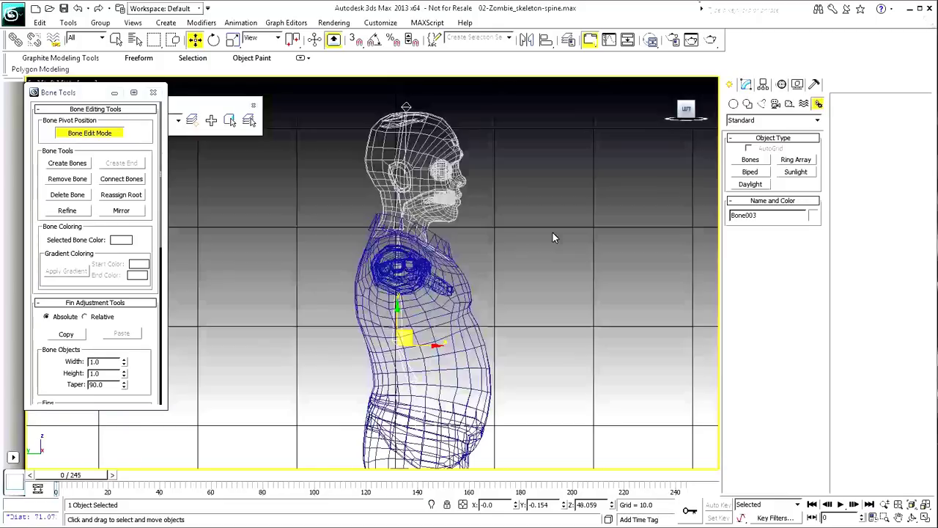
- Select all six bones of the spine, neck and head chain and reset their stretch
drag(551, 103, 337, 451)
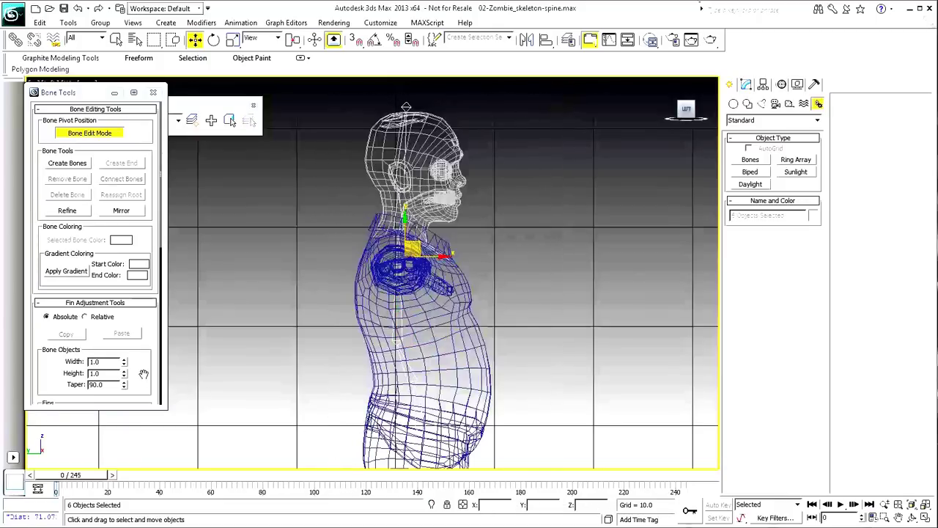
scroll(93, 250, down, 10)
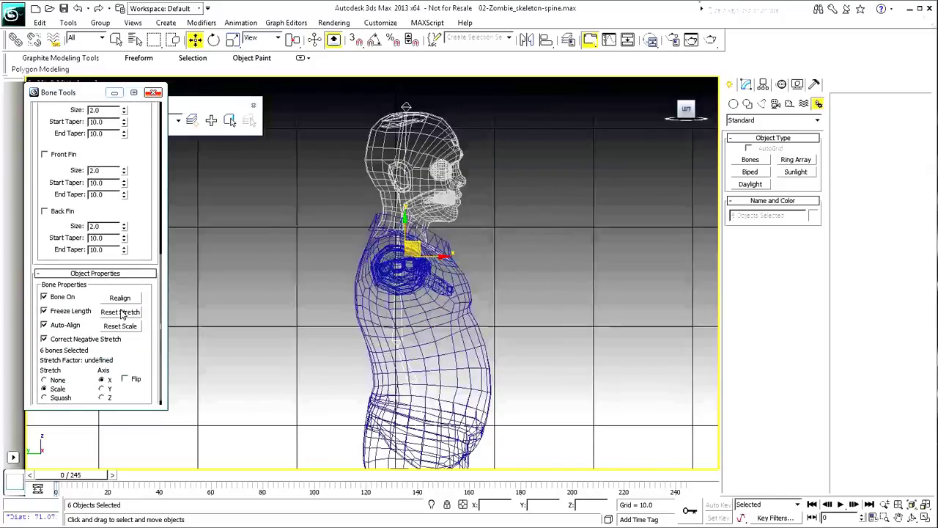
click(119, 313)
scroll(140, 381, up, 5)
scroll(140, 381, up, 3)
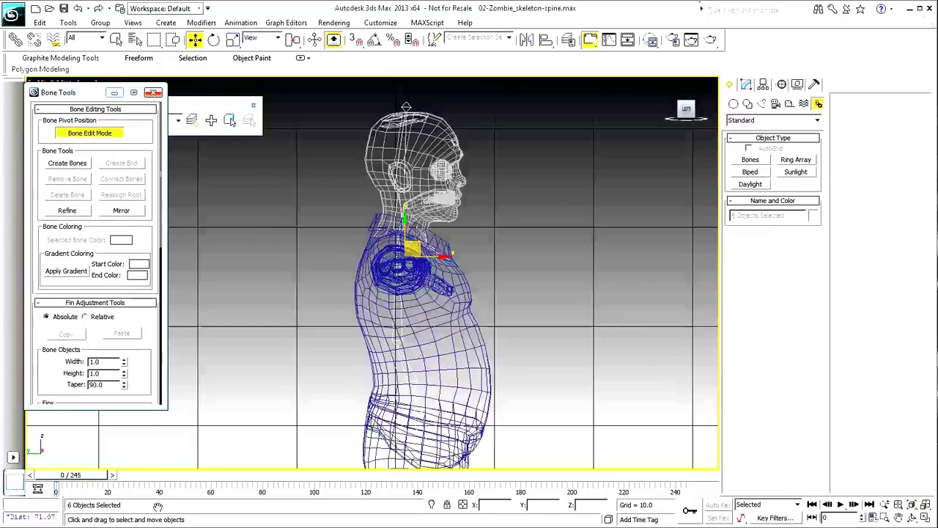
- Try moving the skull-base joint forward into the face to about Y -4.7, Z 65.0, and display the end bone's local rotation axes
middle_drag(403, 187, 415, 313)
scroll(415, 312, up, 2)
mouse_move(532, 274)
mouse_down()
mouse_move(398, 283)
mouse_move(467, 299)
mouse_move(484, 293)
mouse_move(477, 283)
mouse_up()
scroll(410, 201, up, 4)
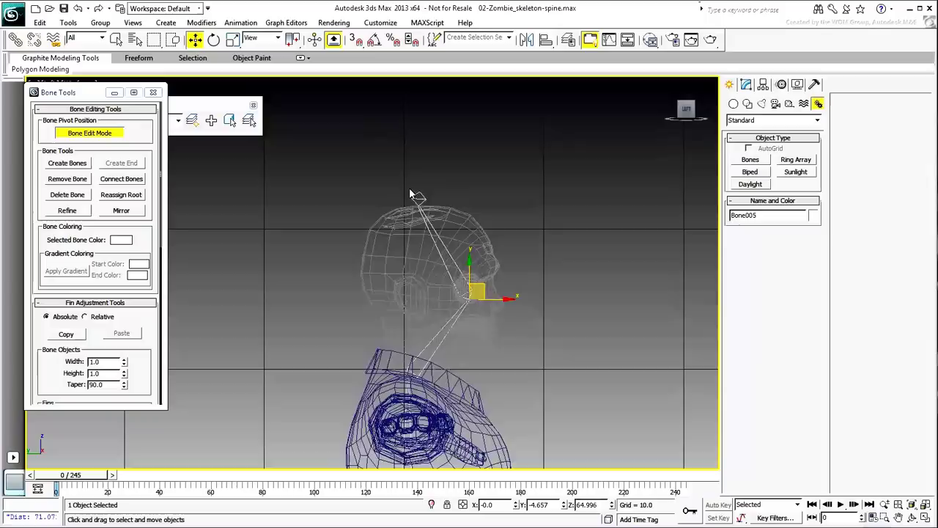
drag(480, 173, 450, 204)
right_click(415, 219)
click(430, 237)
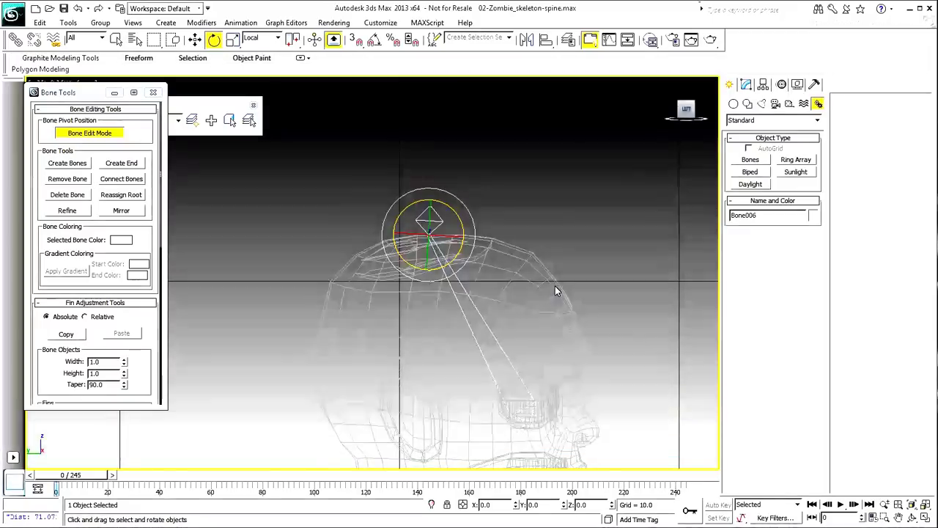
- Delete the end bone at the top of the head and create a new end bone from the head bone
click(555, 292)
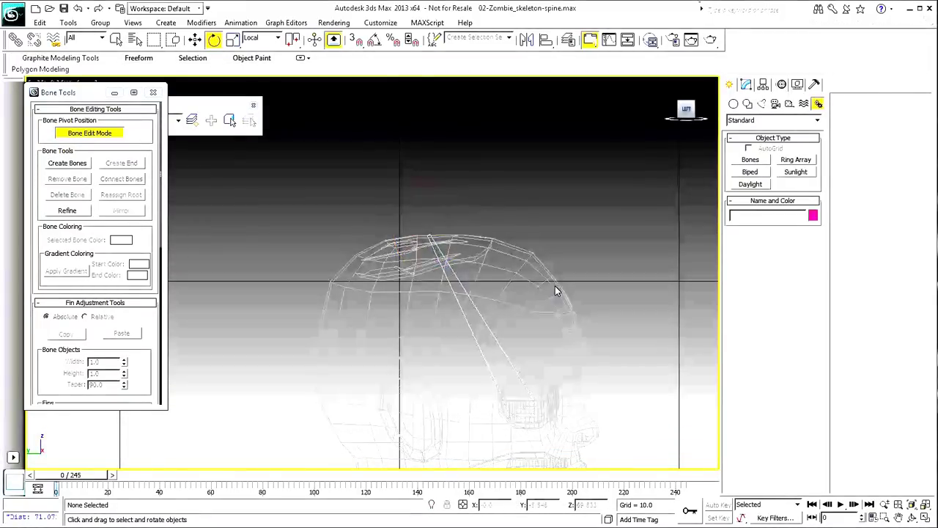
drag(603, 278, 473, 330)
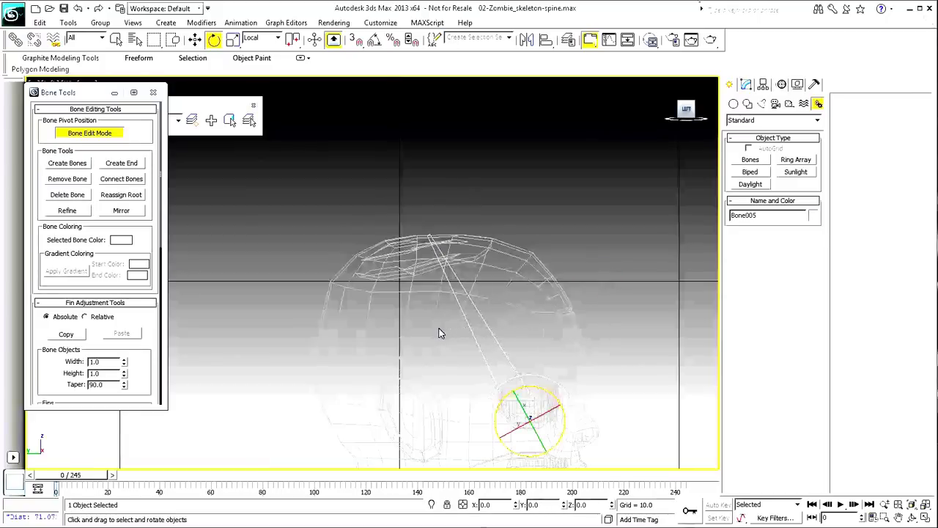
click(119, 165)
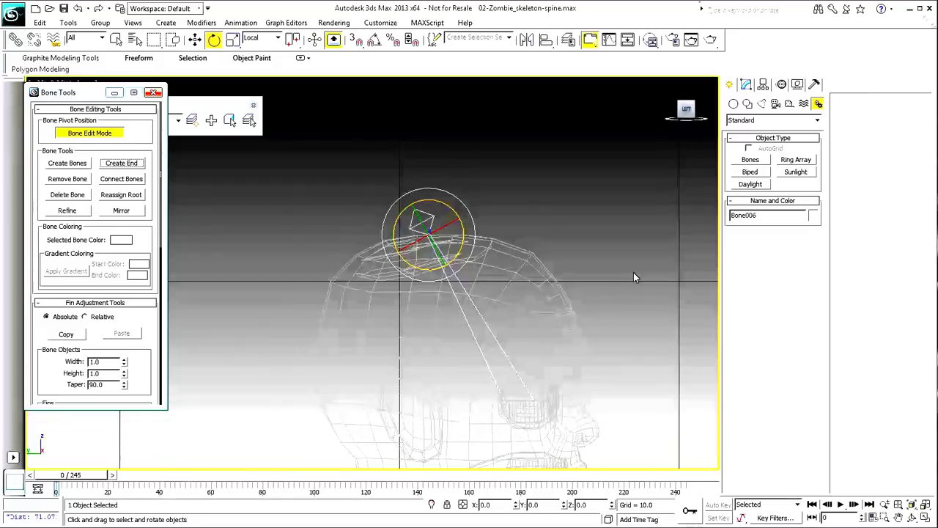
- Undo the end bone replacement and the test move of the skull-base joint
key(ctrl+z)
key(ctrl+z)
key(ctrl+z)
key(ctrl+z)
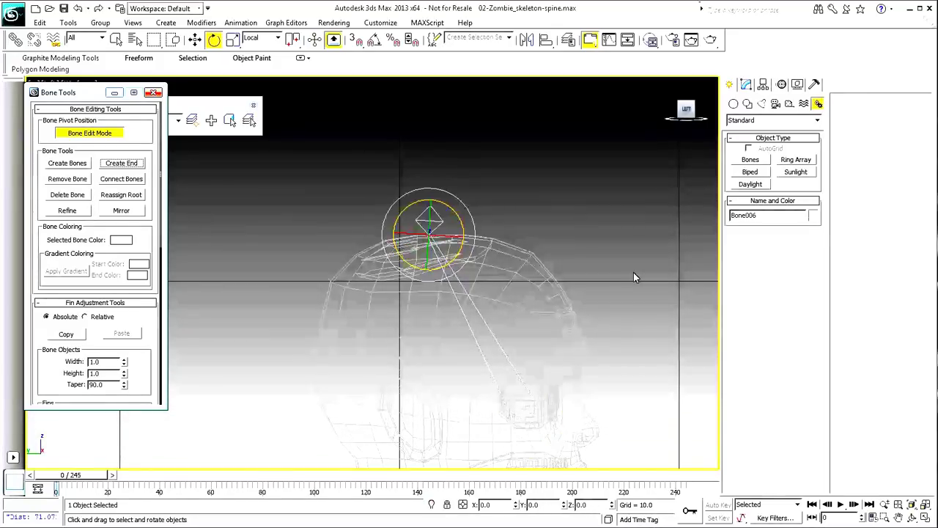
key(ctrl+z)
key(ctrl+z)
key(ctrl+z)
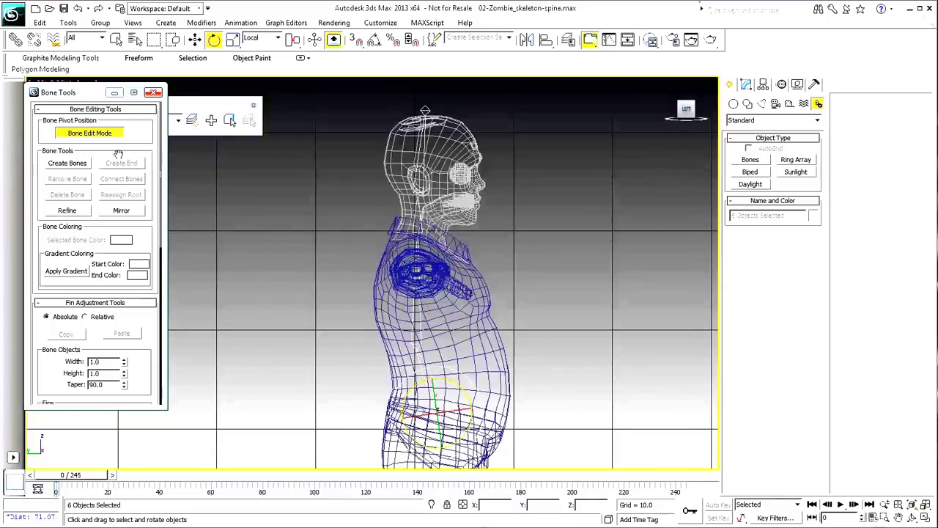
- Turn off Bone Edit Mode and rename the root bone at the pelvis Spine1
click(99, 133)
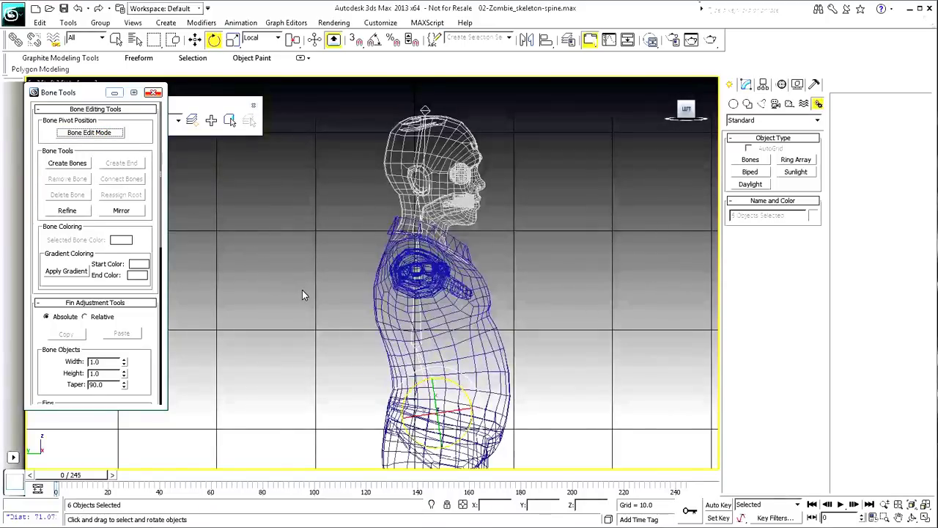
middle_drag(302, 290, 268, 230)
click(572, 365)
drag(552, 371, 408, 398)
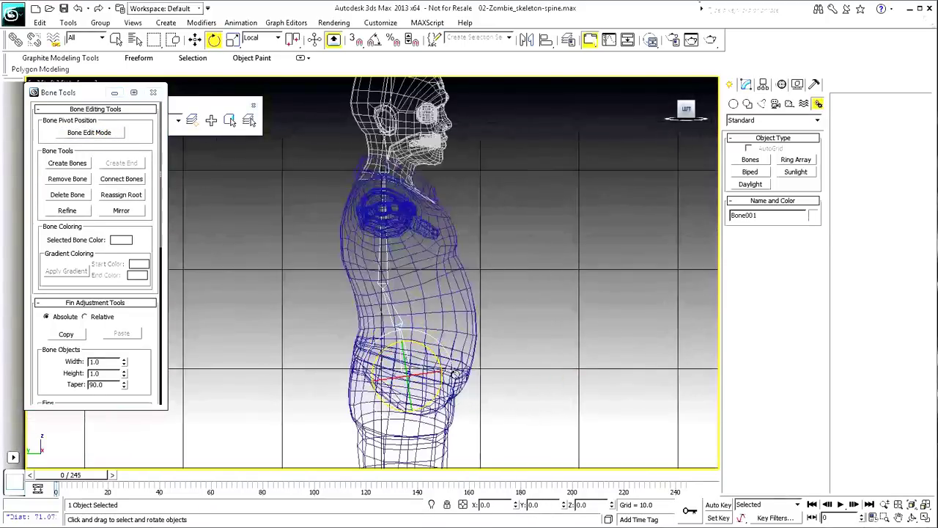
drag(771, 216, 693, 218)
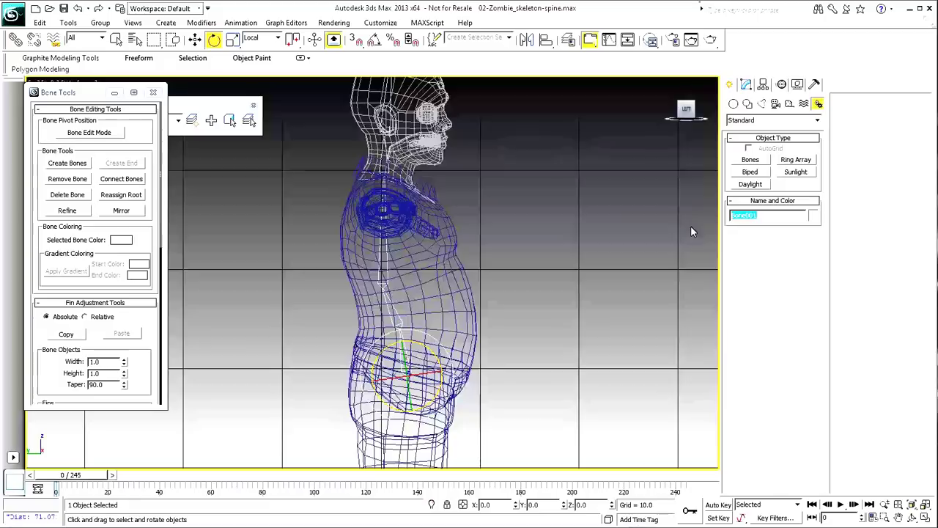
text(Spine1)
- Rename the next two bones up the chain Spine2 and Spine3
drag(535, 310, 373, 319)
drag(766, 215, 603, 221)
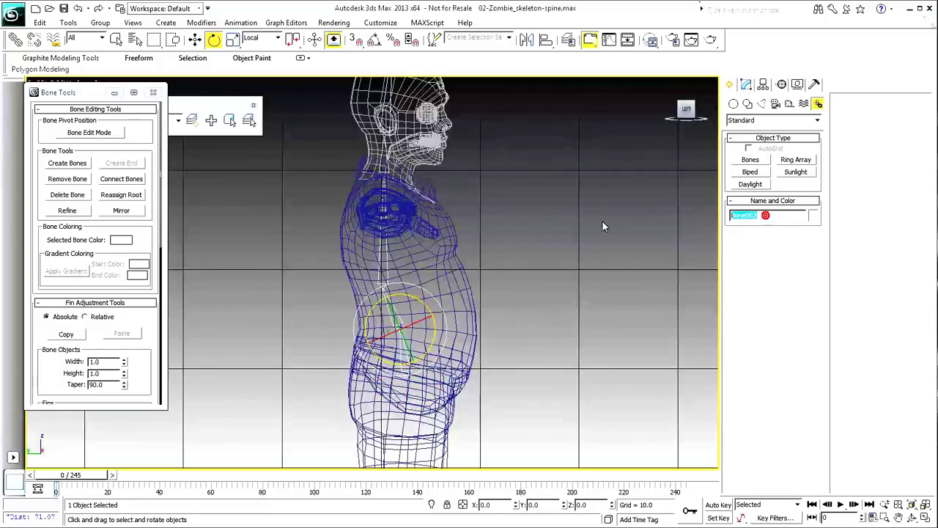
text(Spine2)
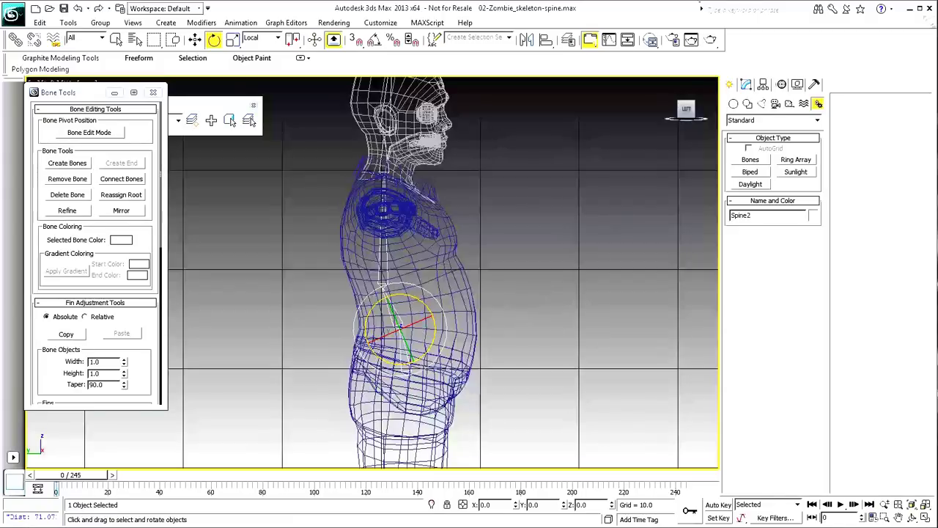
drag(528, 237, 362, 246)
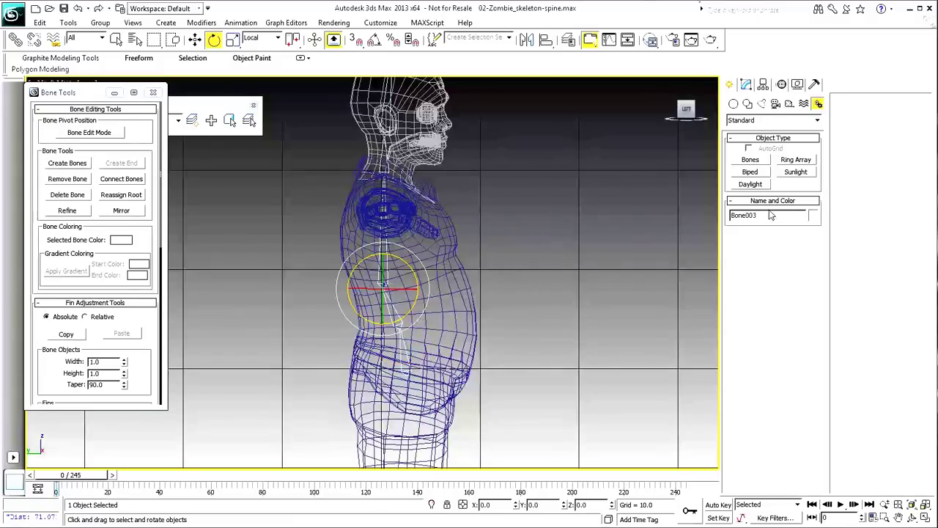
double_click(780, 214)
text(Spine3)
- Rename the bone at the base of the neck Neck and the skull bone above it Head
middle_drag(550, 142, 565, 282)
drag(523, 293, 353, 301)
double_click(762, 216)
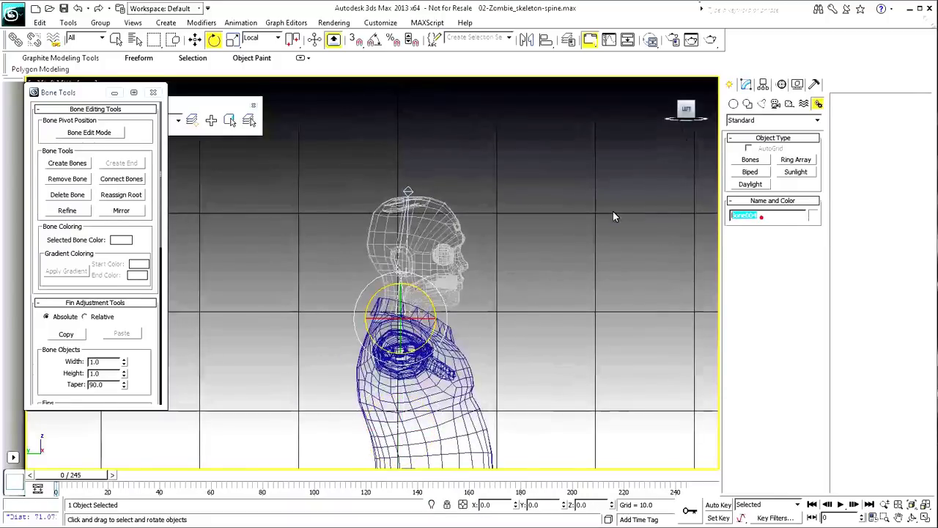
text(Neck)
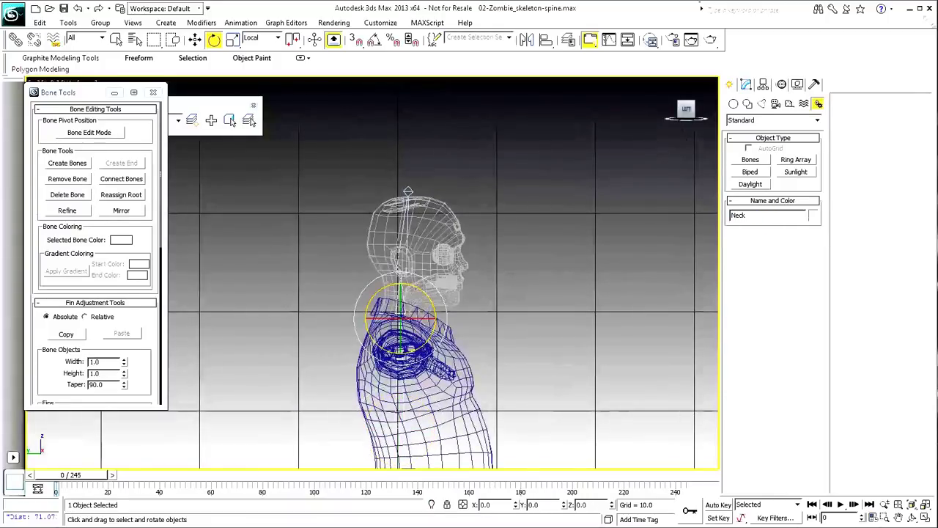
click(402, 234)
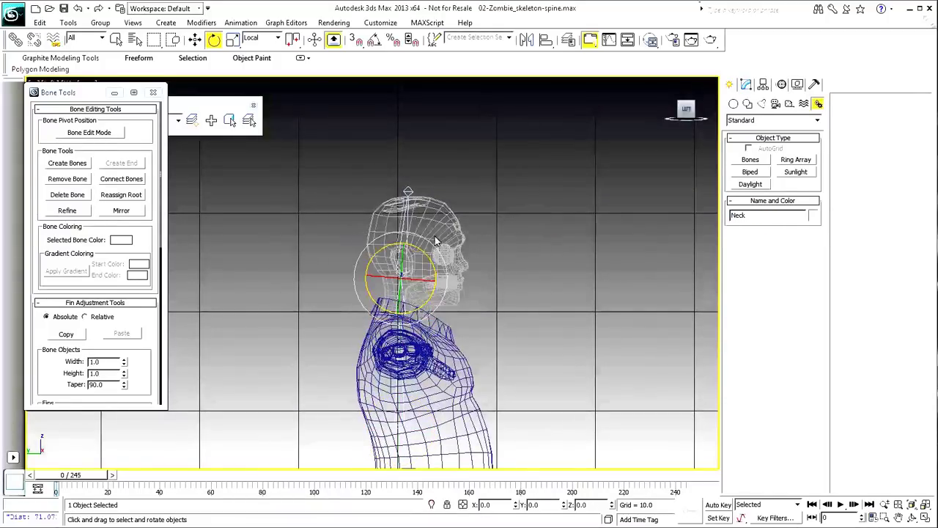
double_click(767, 215)
text(Head)
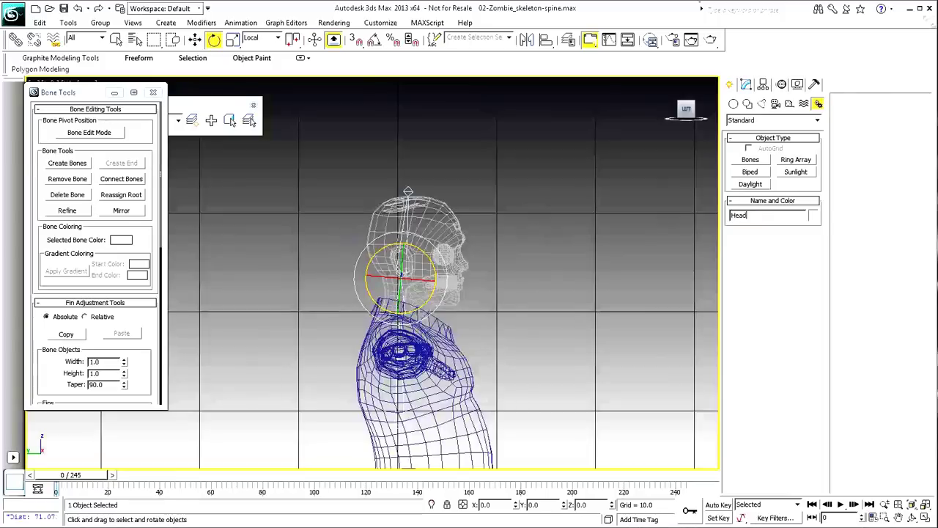
- Rename the small end bone at the top of the head Head-nub
click(393, 194)
double_click(767, 215)
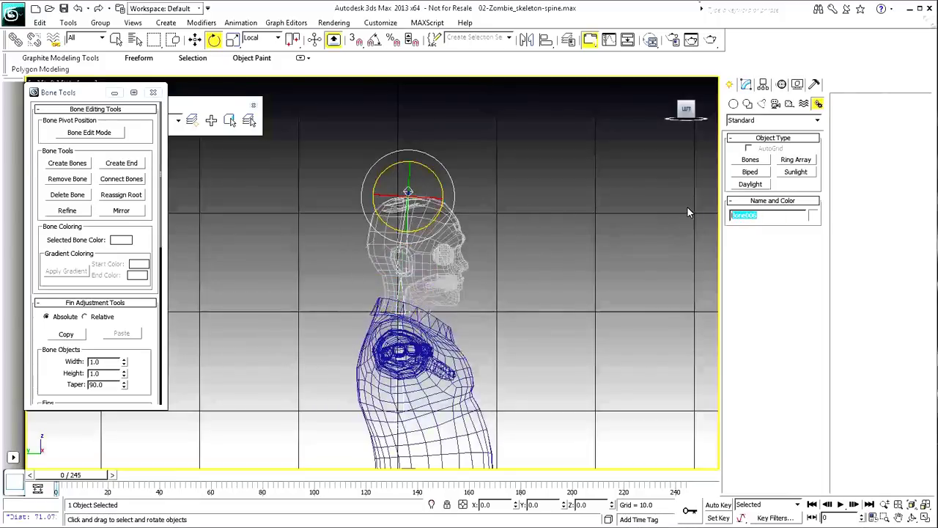
text(Head-)
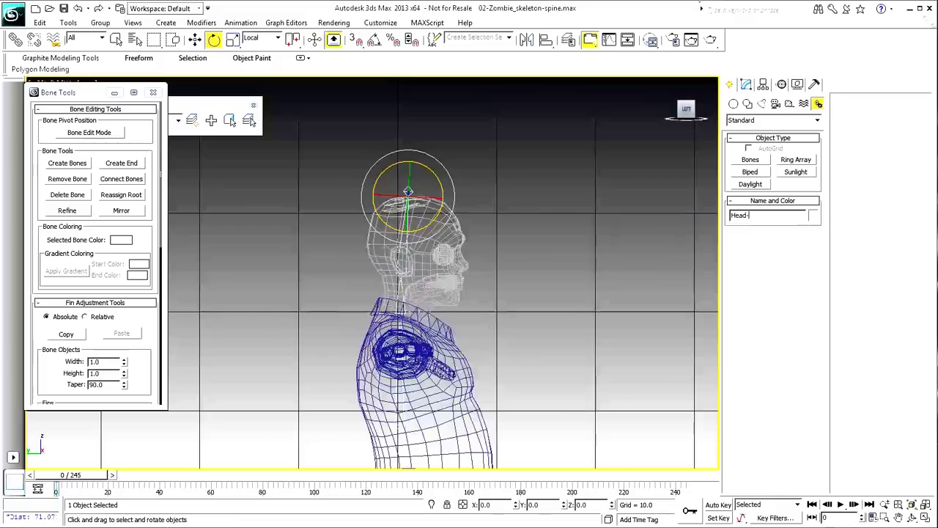
text(nub)
middle_drag(490, 207, 498, 141)
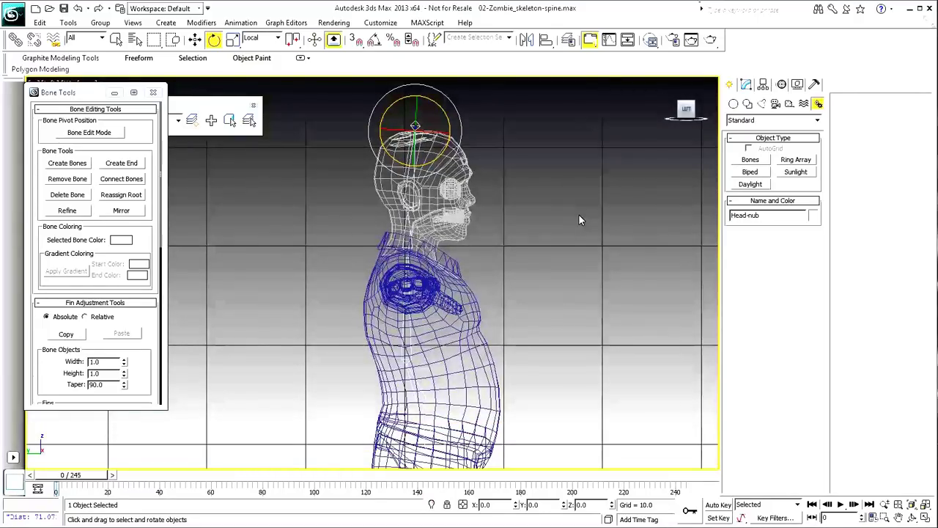
- Close Bone Tools and batch-rename all six bones with the prefix zombie_, leaving out the base name, and check the head and upper spine bone names
click(152, 92)
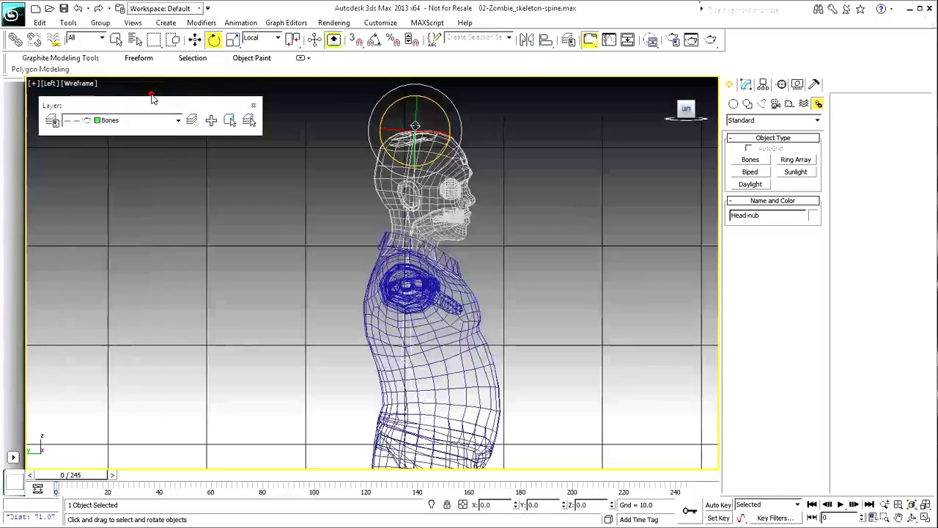
drag(550, 103, 294, 463)
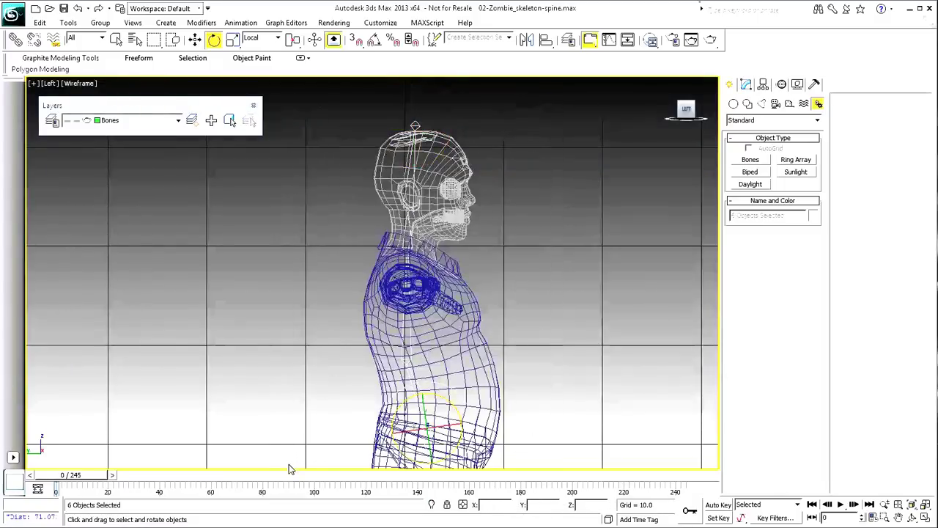
click(68, 23)
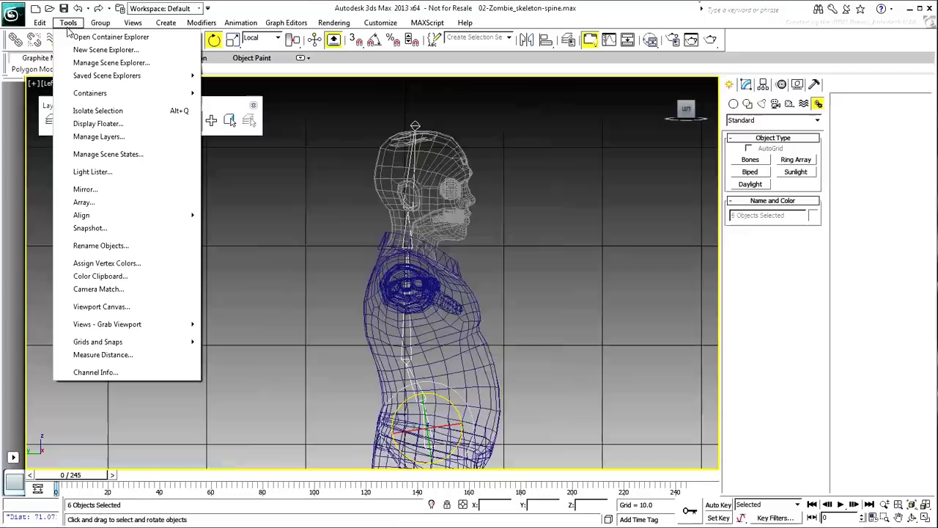
click(101, 246)
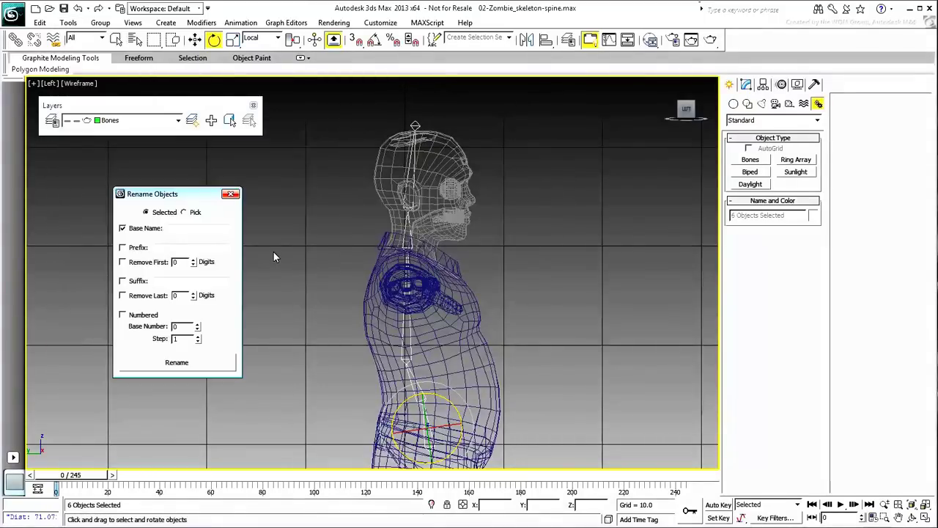
click(123, 228)
click(122, 247)
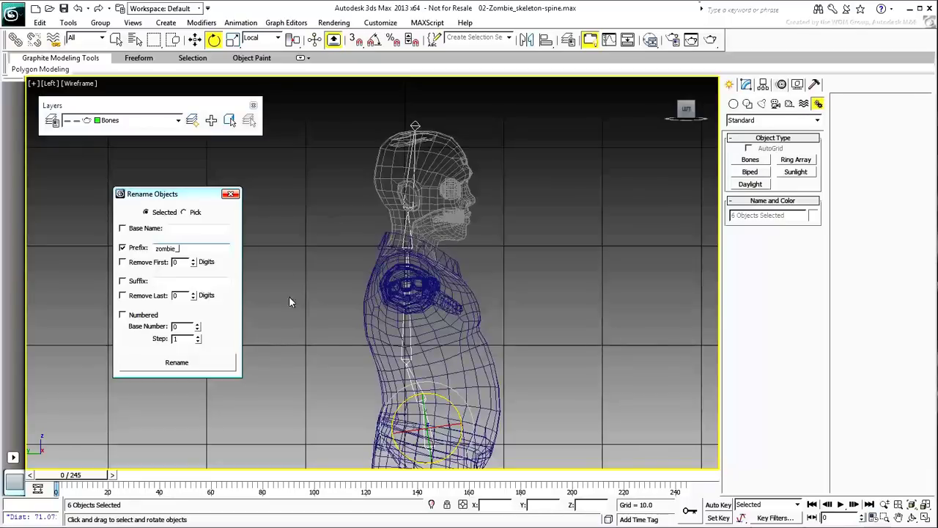
click(184, 362)
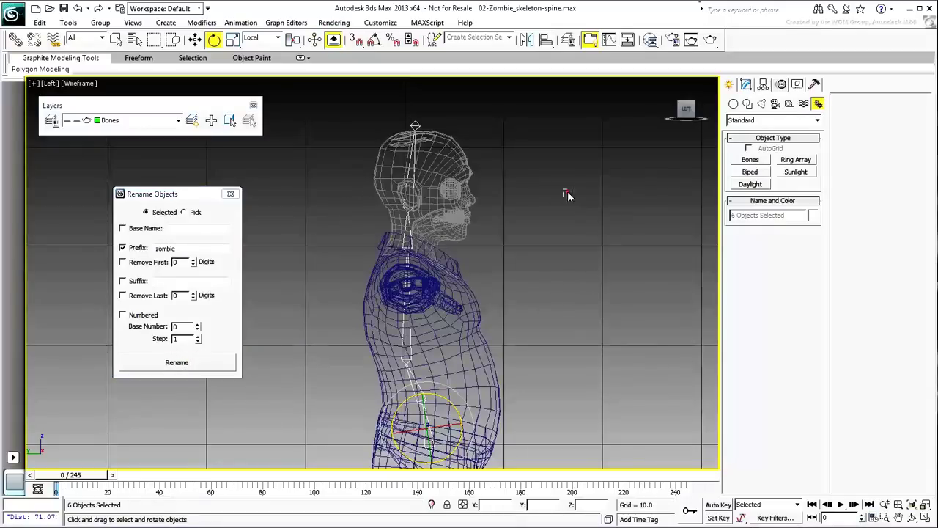
click(379, 192)
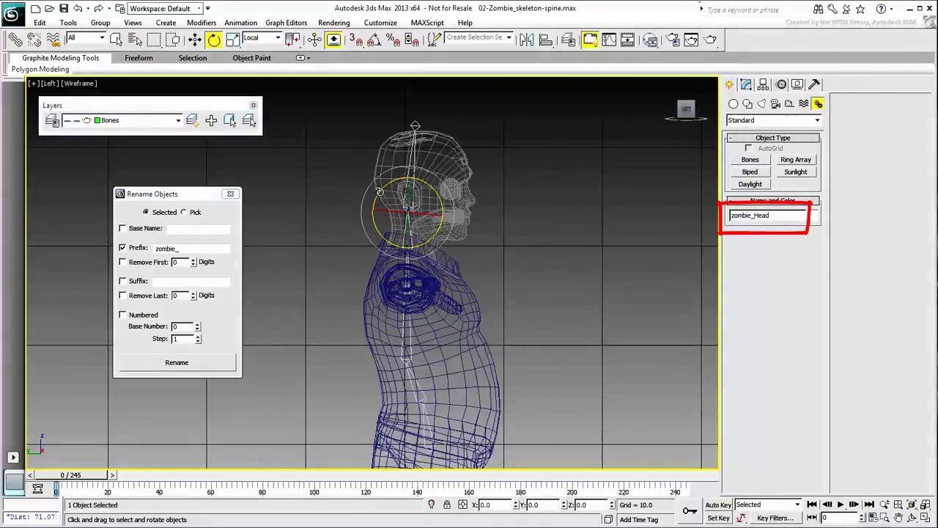
click(366, 334)
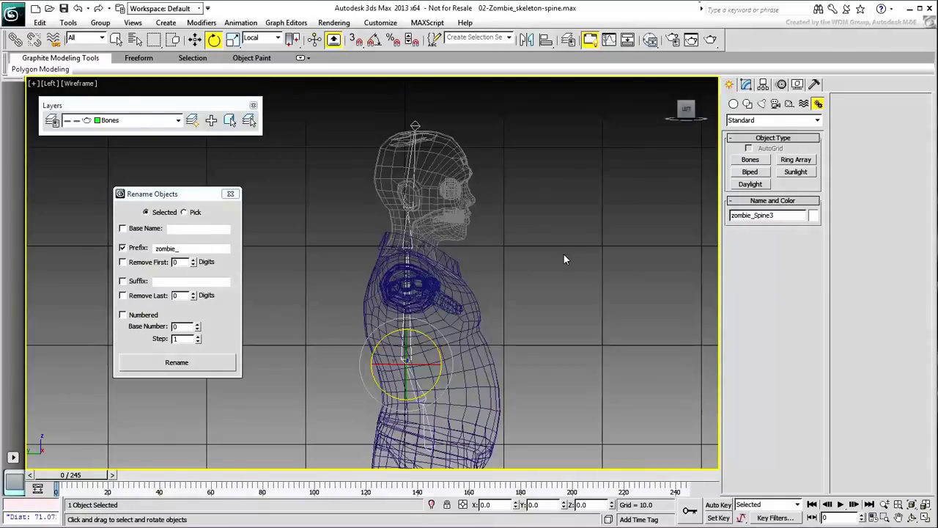
- Batch-rename all six bones again with the prefix option off and the suffix _bone
drag(550, 102, 326, 472)
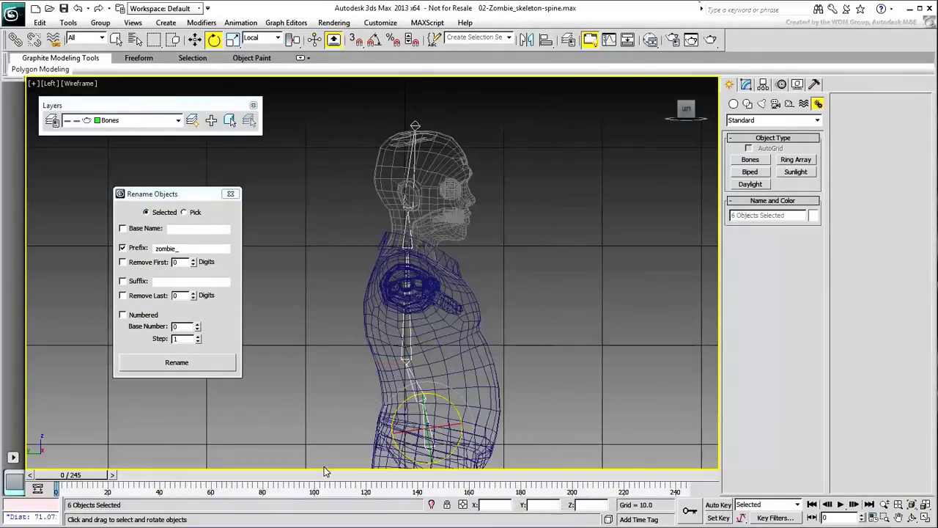
click(122, 247)
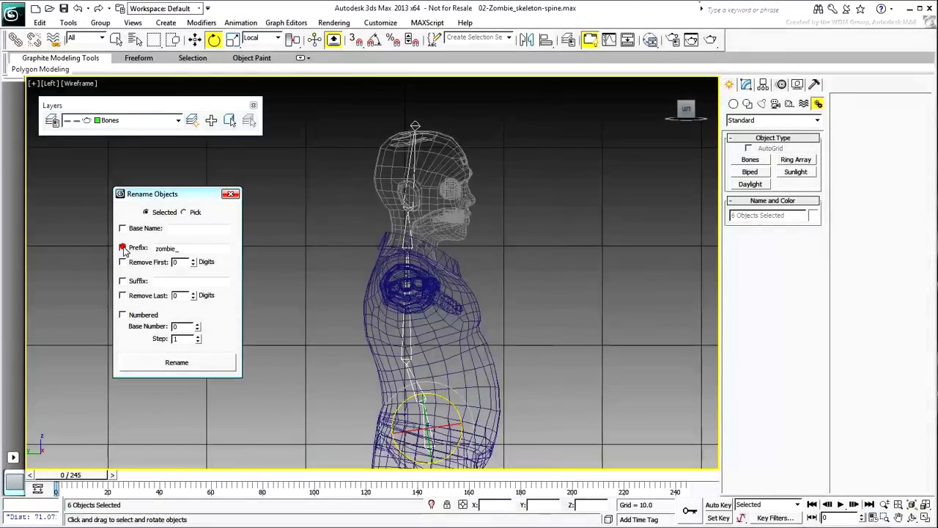
click(122, 281)
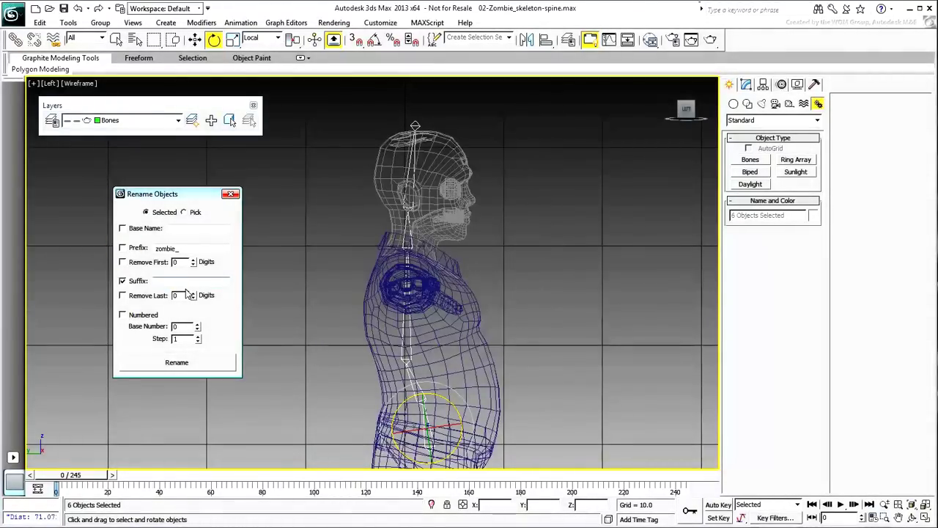
click(158, 281)
text(_bone)
click(176, 362)
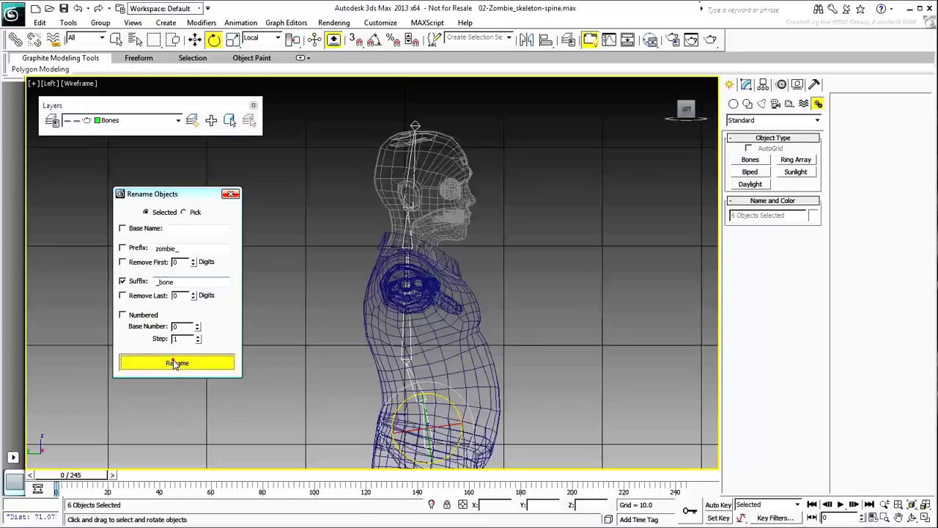
- Check the names of the head bone and the lowest spine bone
click(380, 189)
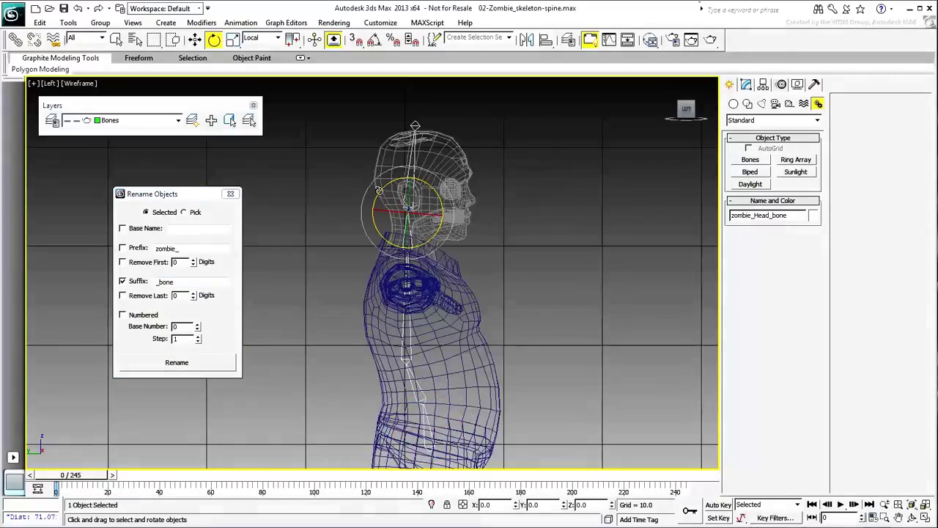
click(365, 345)
click(549, 417)
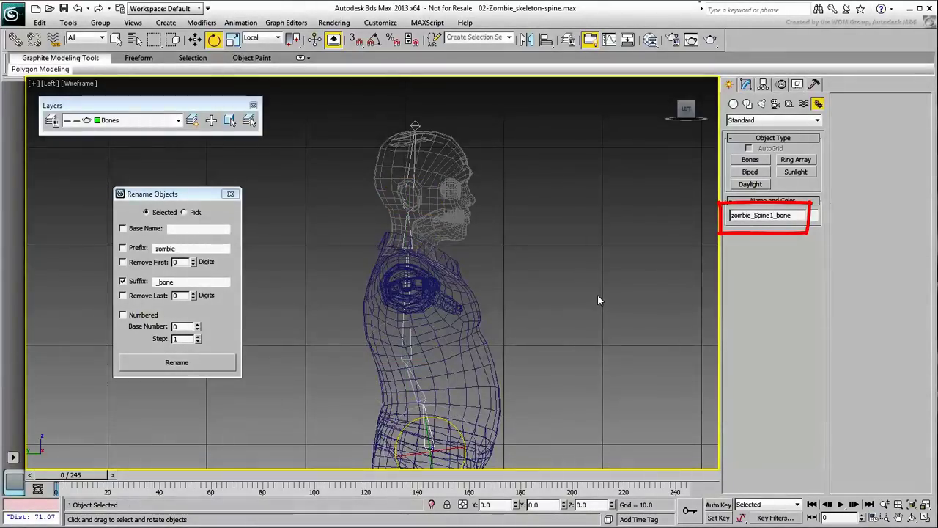
- Reopen Bone Tools and place it and the Rename Objects dialog clear of the hip area
drag(175, 193, 628, 218)
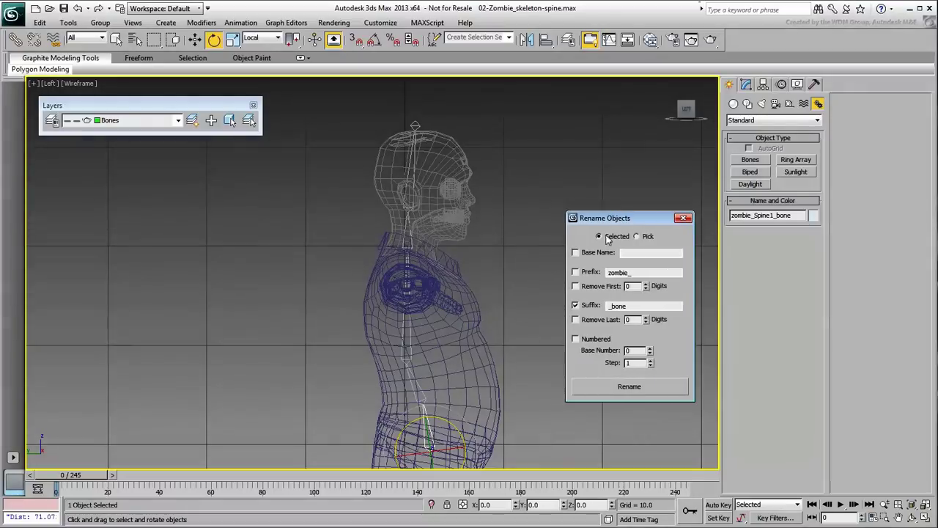
middle_drag(460, 345, 451, 202)
click(241, 22)
click(262, 269)
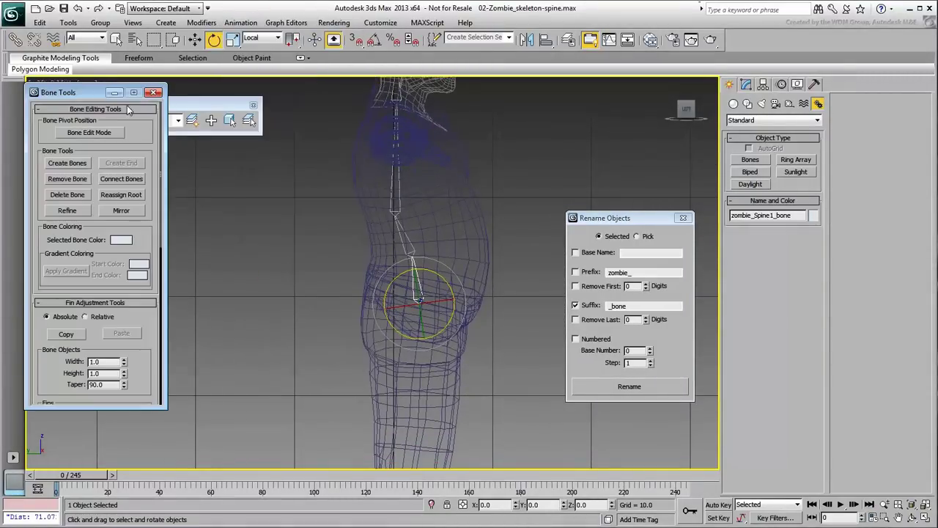
drag(86, 93, 102, 169)
- Draw a separate short bone with an end nub running downward through the pelvis, just behind the base of the lowest spine bone
scroll(440, 330, up, 6)
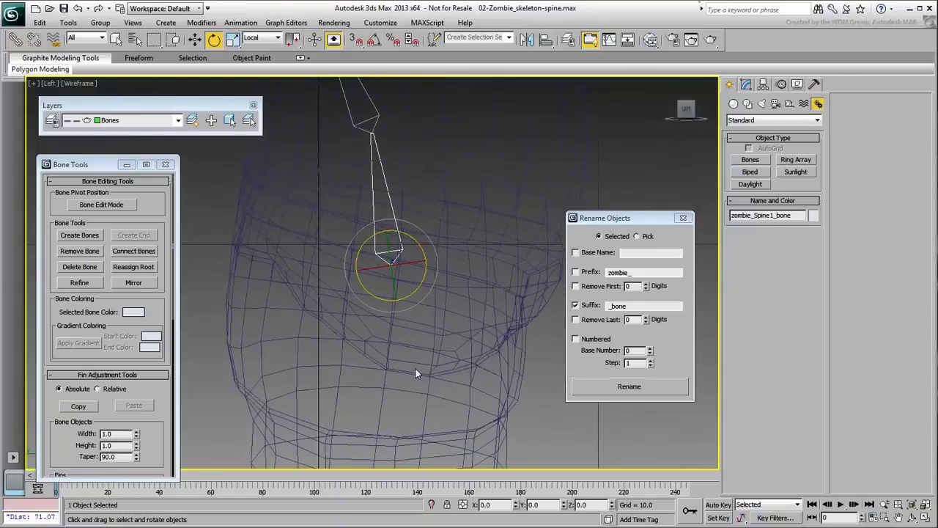
click(750, 159)
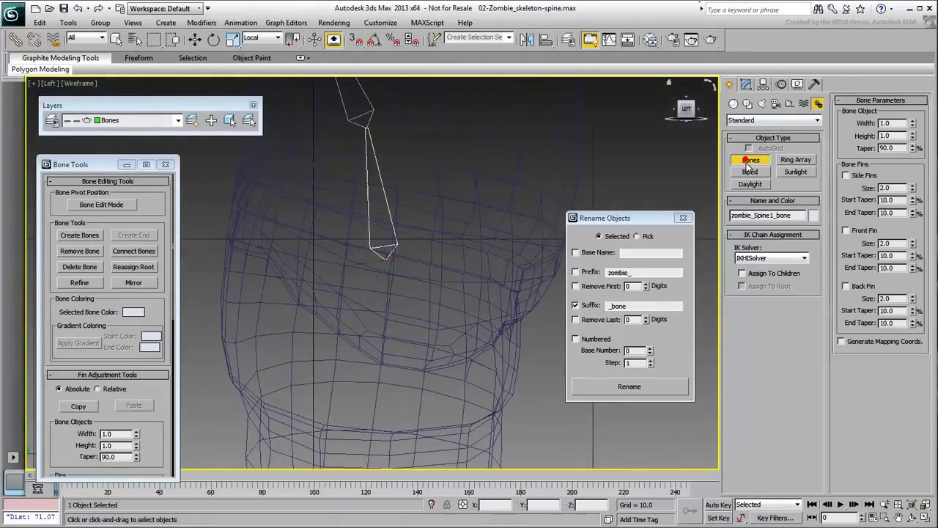
click(352, 256)
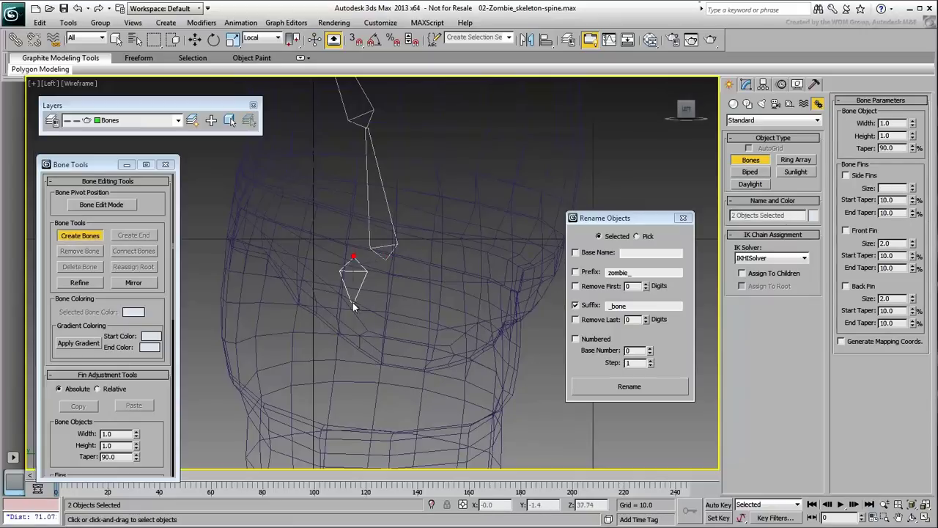
click(334, 380)
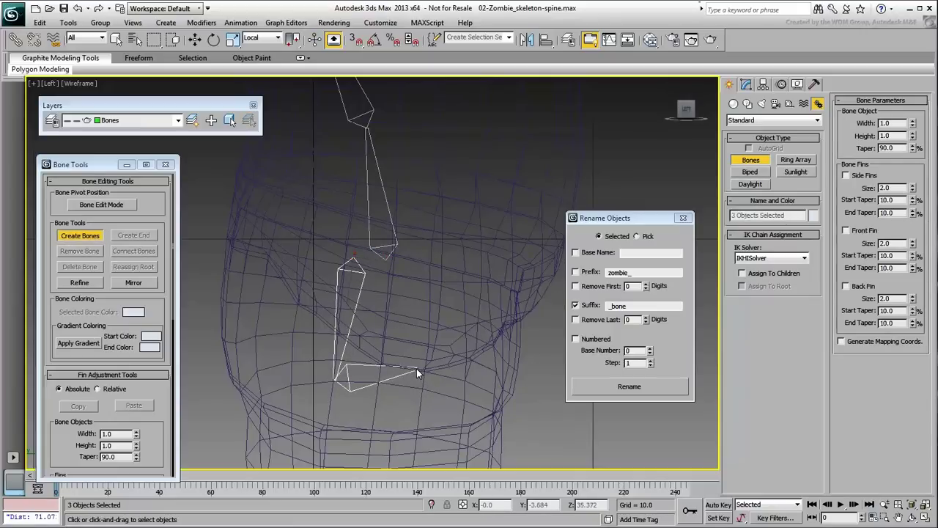
right_click(417, 368)
- In Bone Edit Mode, align the new pelvis bone's pivot point to the lowest spine bone's pivot point in X, Y and Z position
key(e)
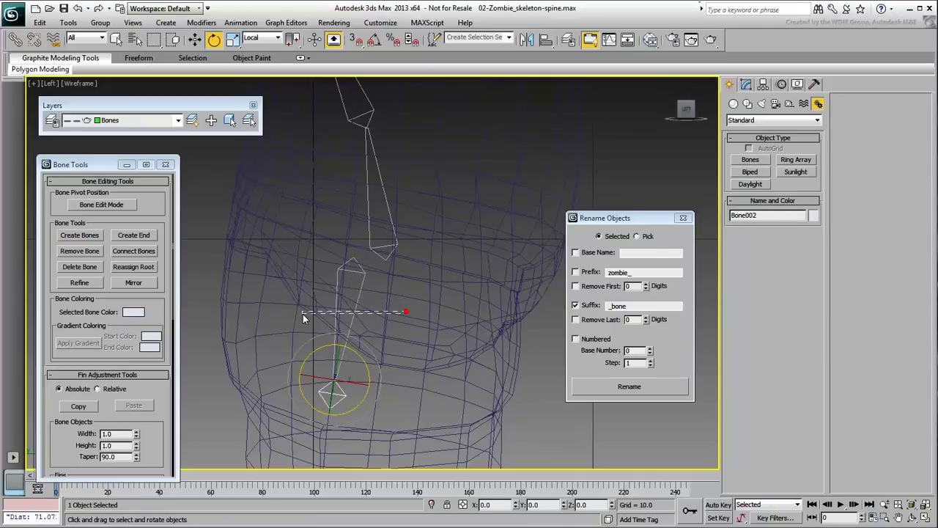
key(Page_Up)
click(101, 206)
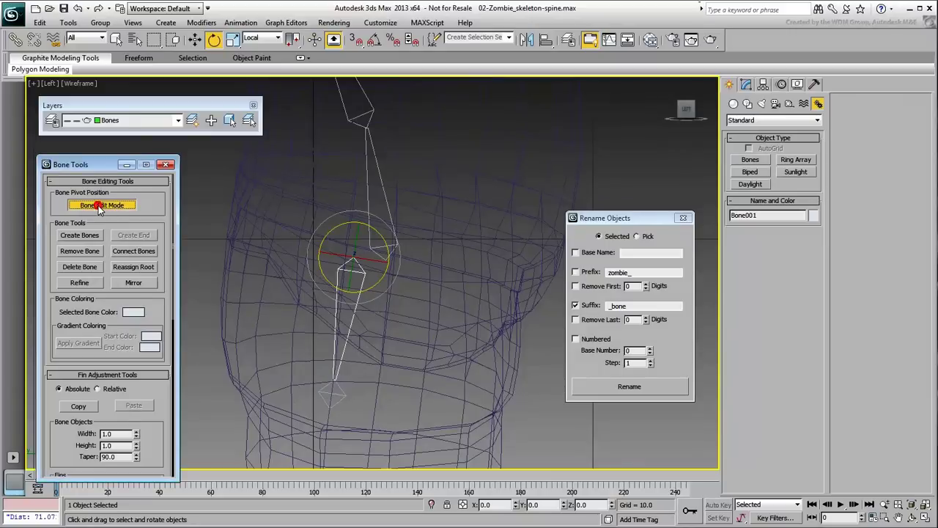
click(546, 39)
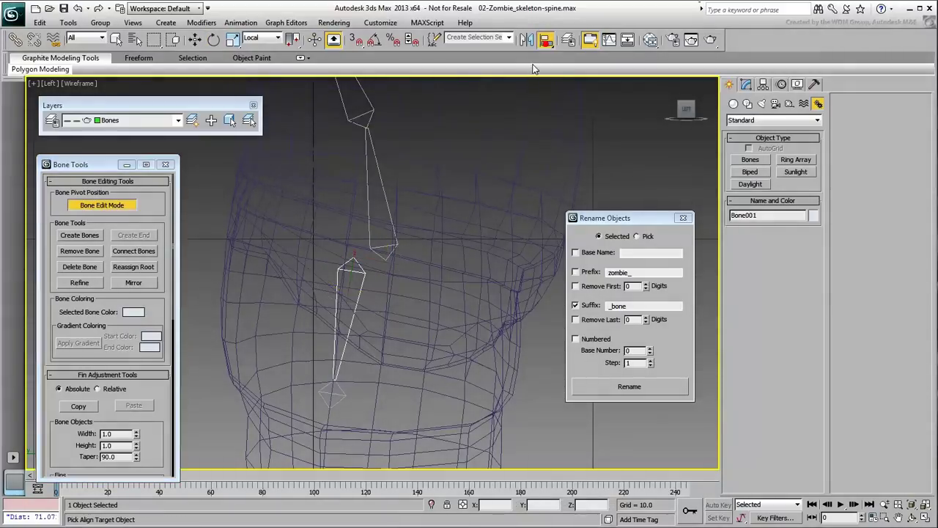
click(393, 217)
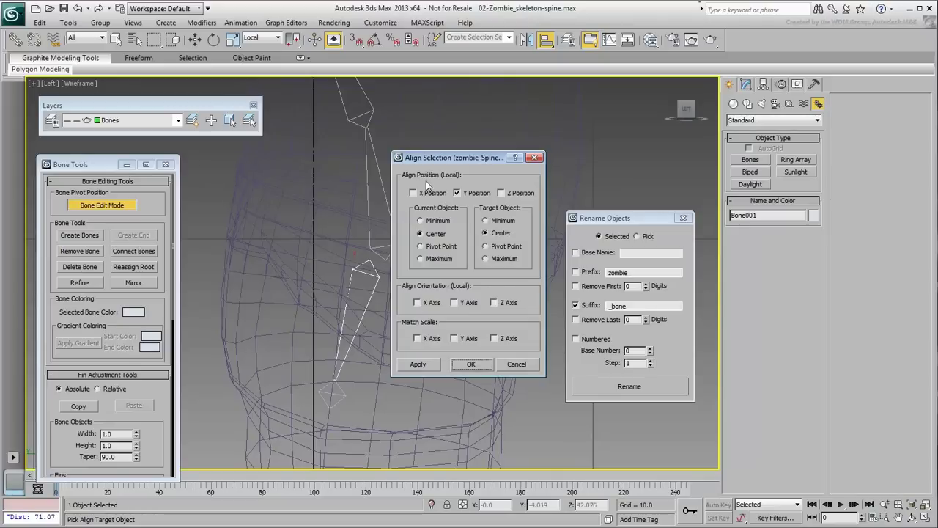
click(413, 193)
click(501, 193)
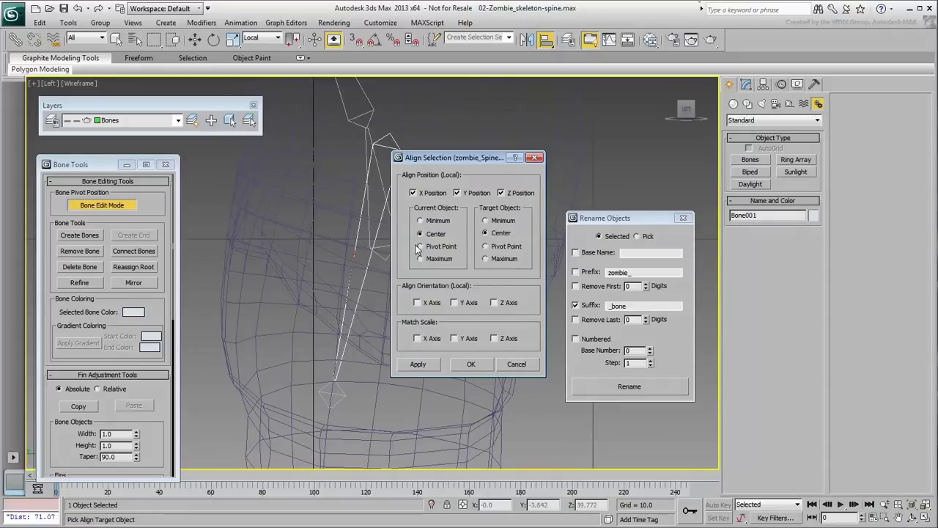
click(420, 246)
click(498, 250)
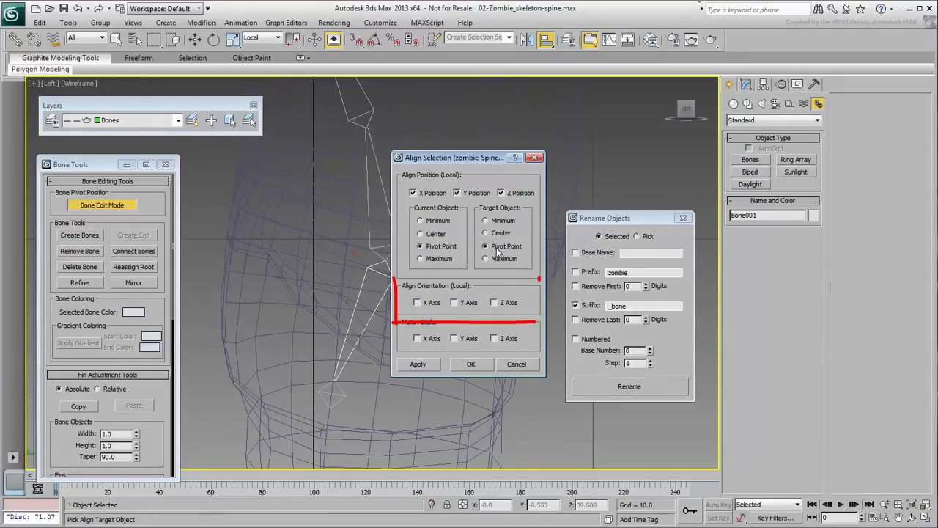
click(471, 364)
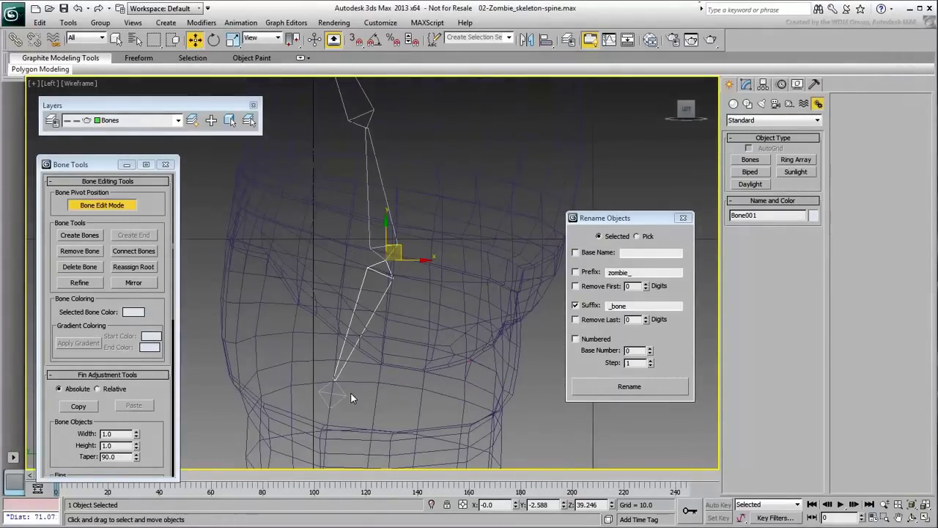
- Shift the pelvis bone's lower joint forward so the bone hangs nearly vertical, and replace its nub with a new end bone
drag(360, 391, 335, 404)
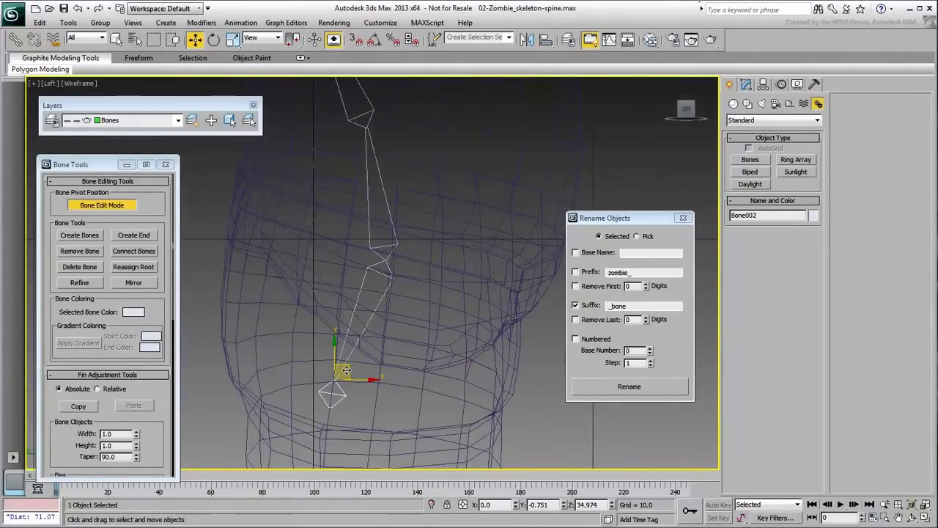
drag(347, 368, 387, 367)
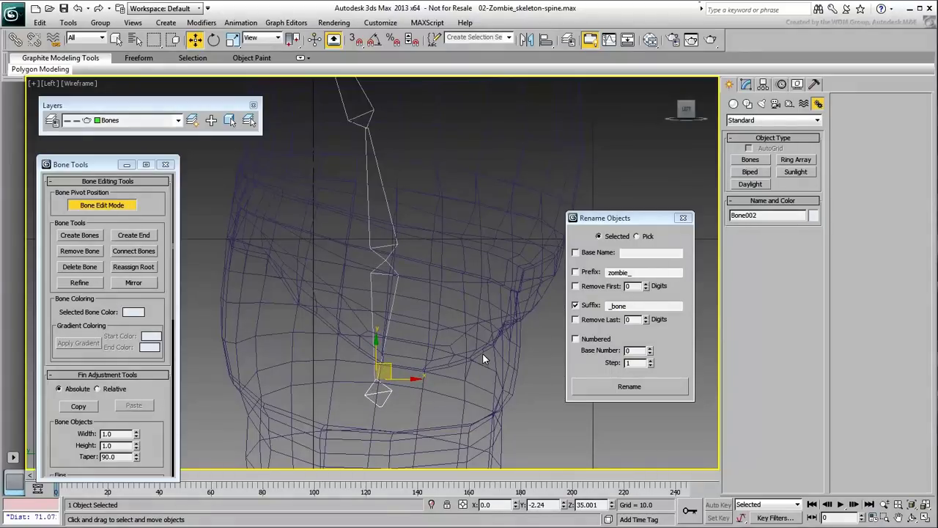
key(Delete)
drag(434, 335, 344, 367)
click(140, 238)
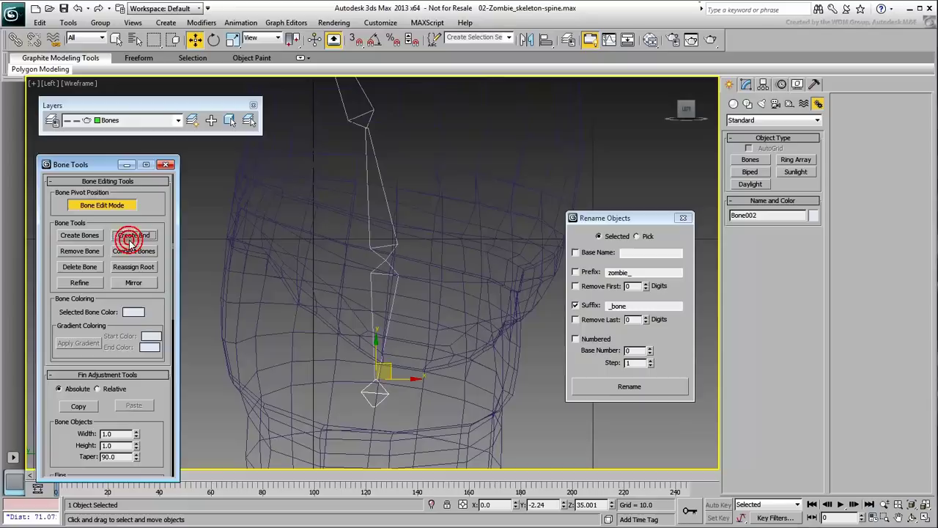
- Reset the stretch of the pelvis bone and its nub, and deselect them
drag(410, 433, 320, 330)
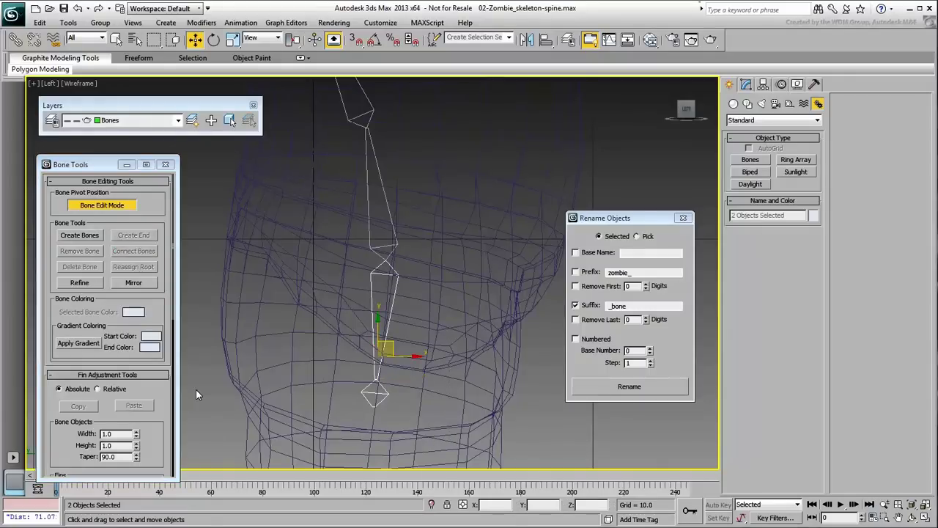
drag(155, 440, 159, 121)
click(133, 376)
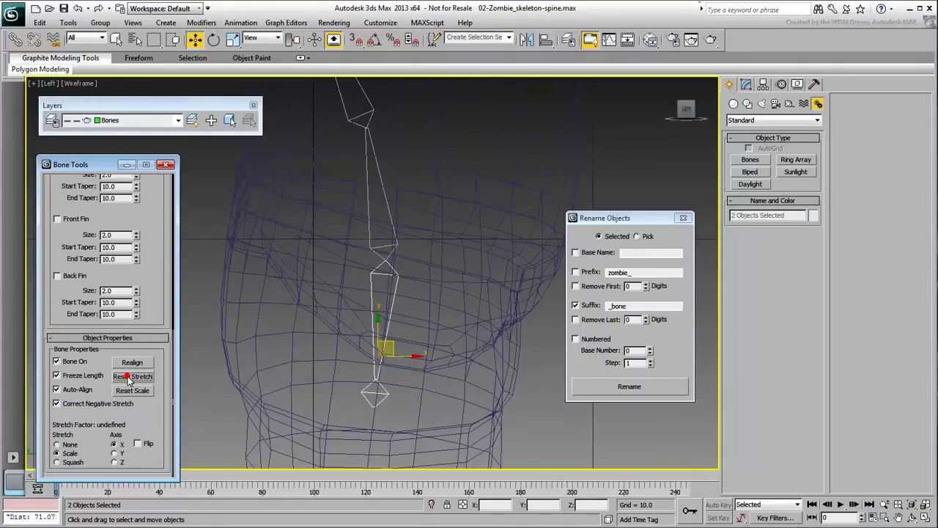
click(298, 382)
scroll(123, 227, up, 5)
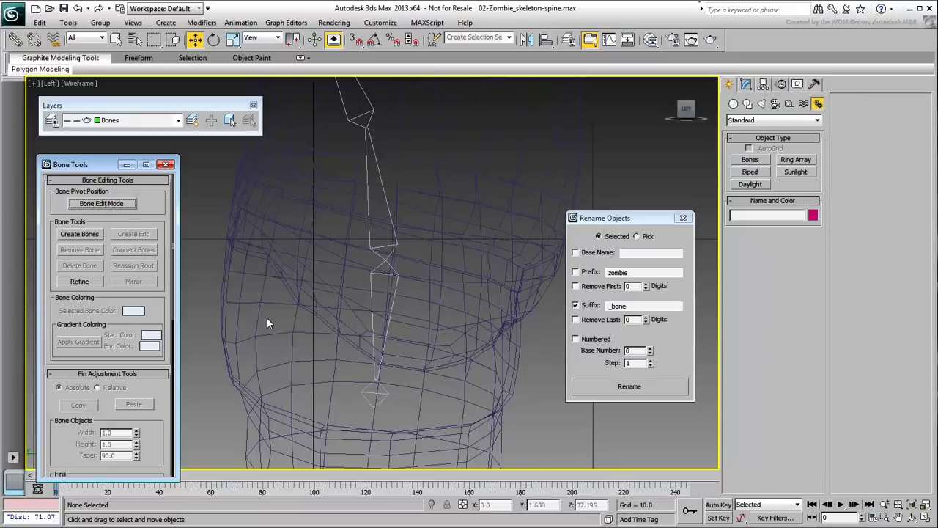
- Rename the new lower-body bone Pelvis and its end bone Pelvis-nub
click(386, 315)
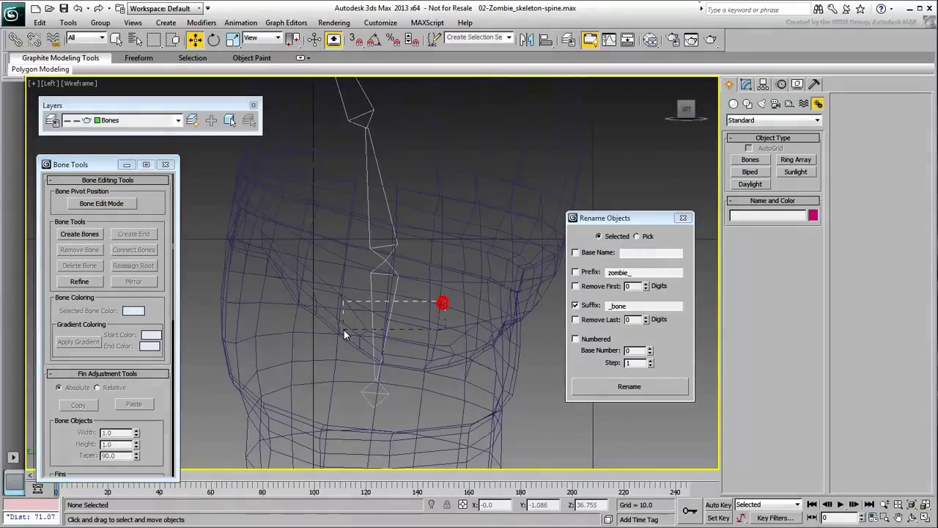
double_click(772, 216)
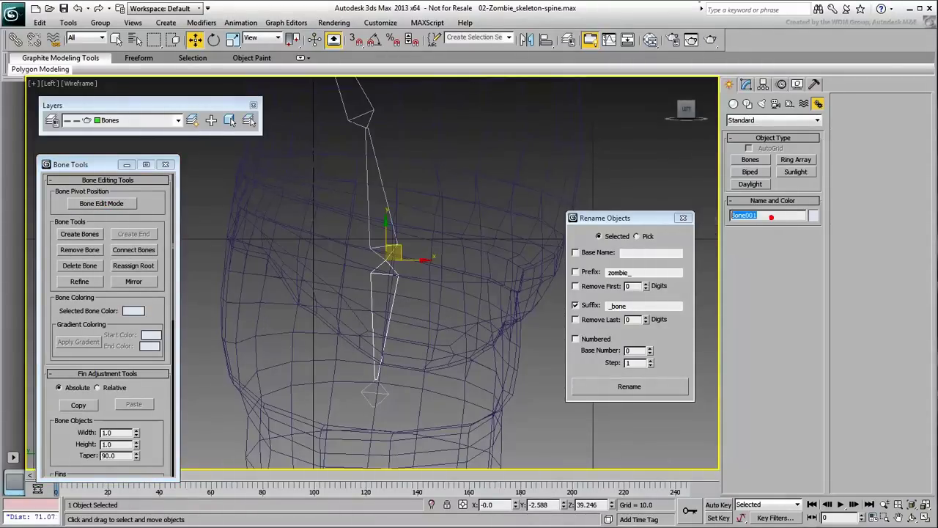
text(Pelvis)
click(413, 396)
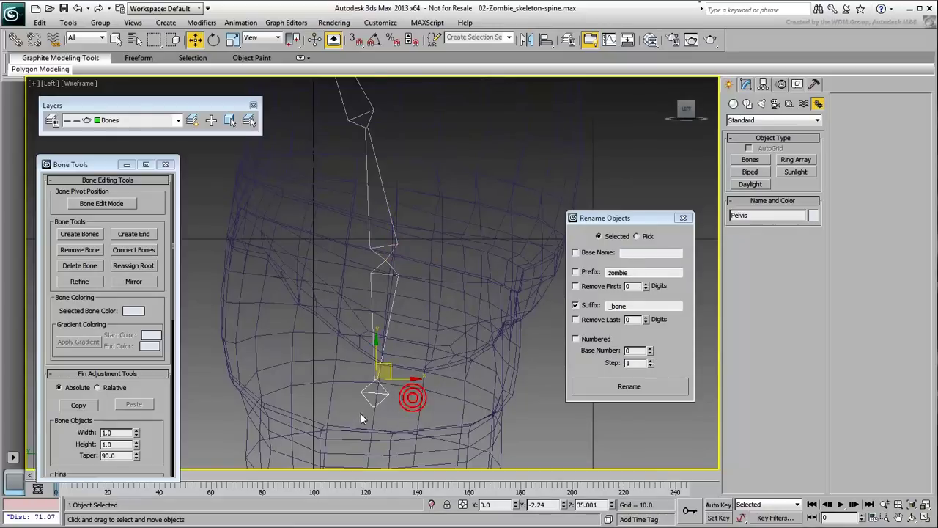
double_click(777, 215)
text(P)
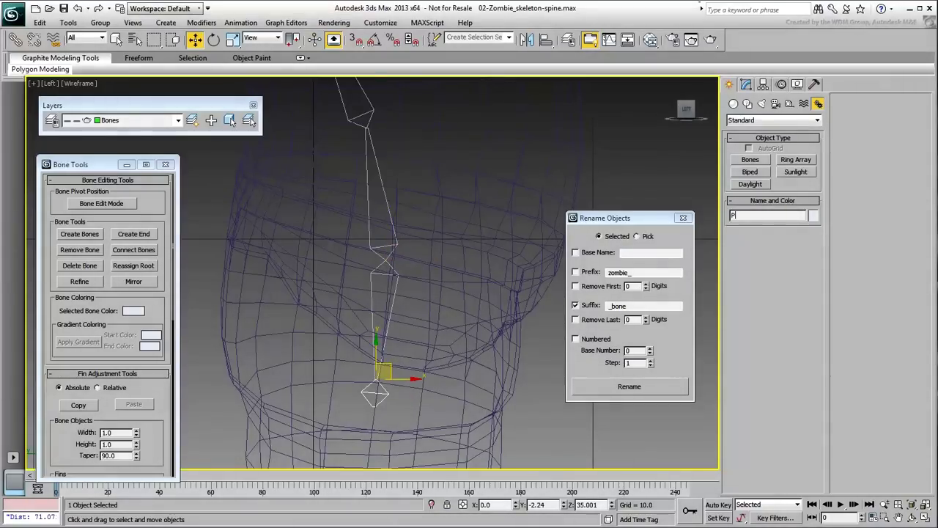
text(elvis-nub)
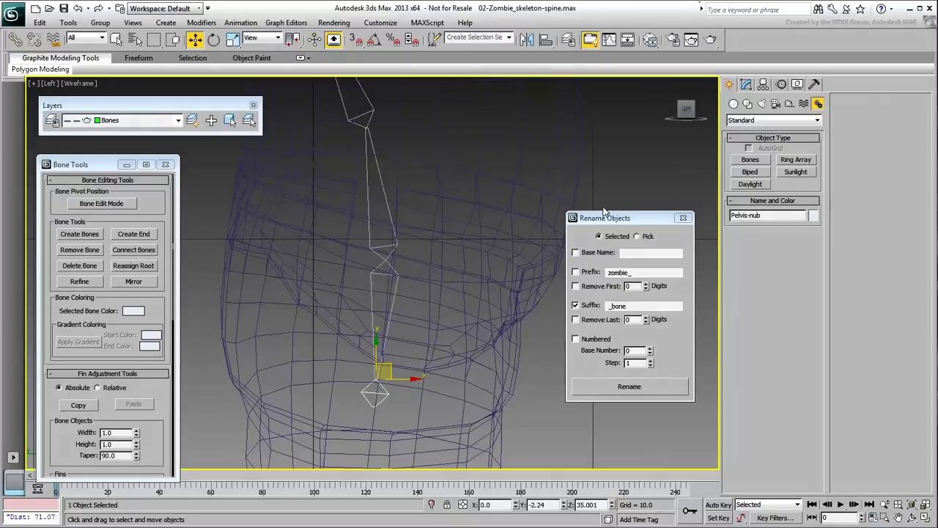
- Batch-rename both pelvis bones with the prefix zombie_ and the suffix _bone, and check each resulting name
drag(474, 327, 333, 435)
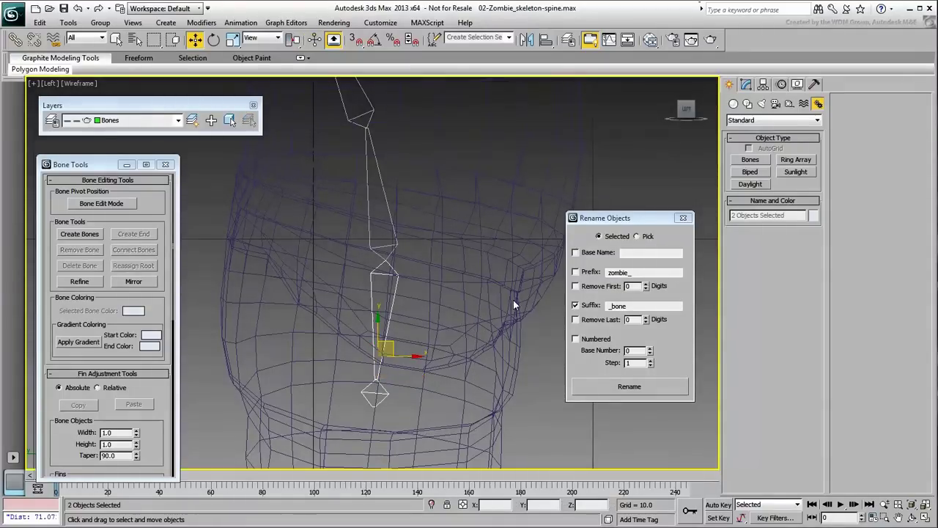
click(575, 272)
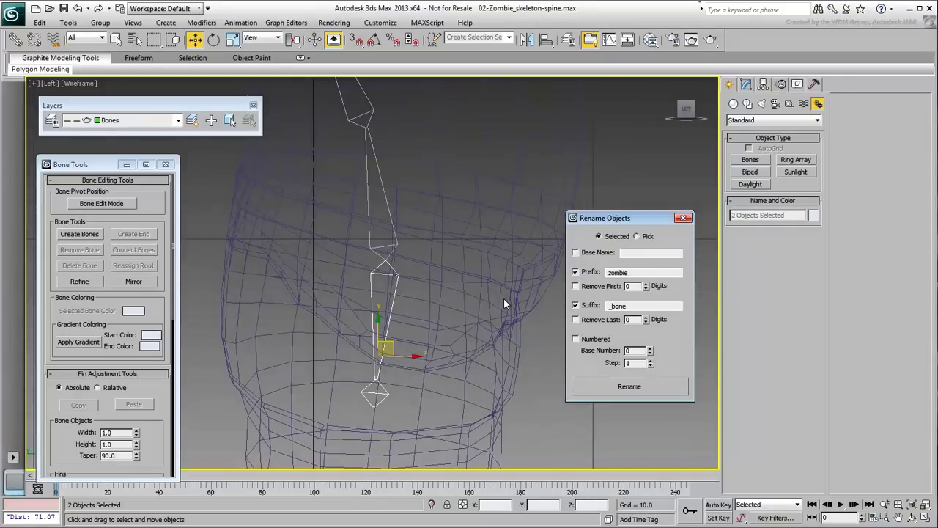
click(630, 386)
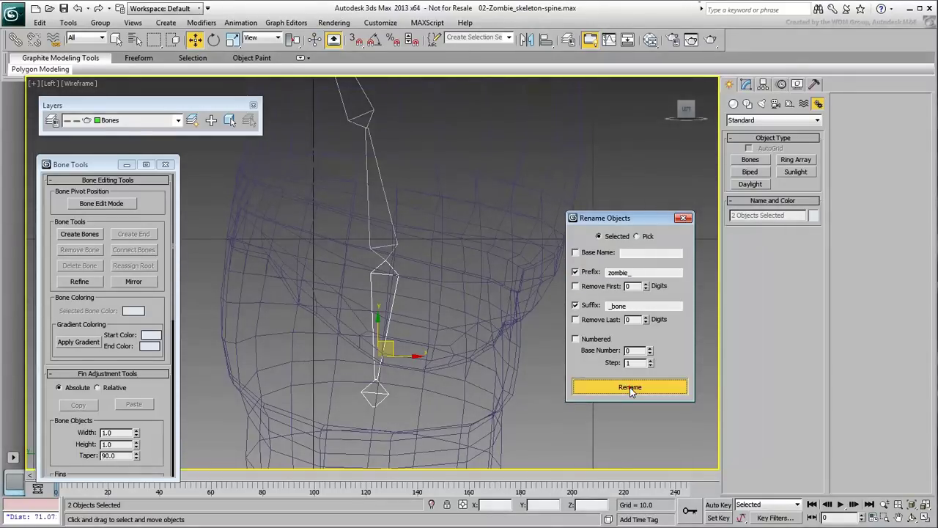
drag(474, 320, 346, 336)
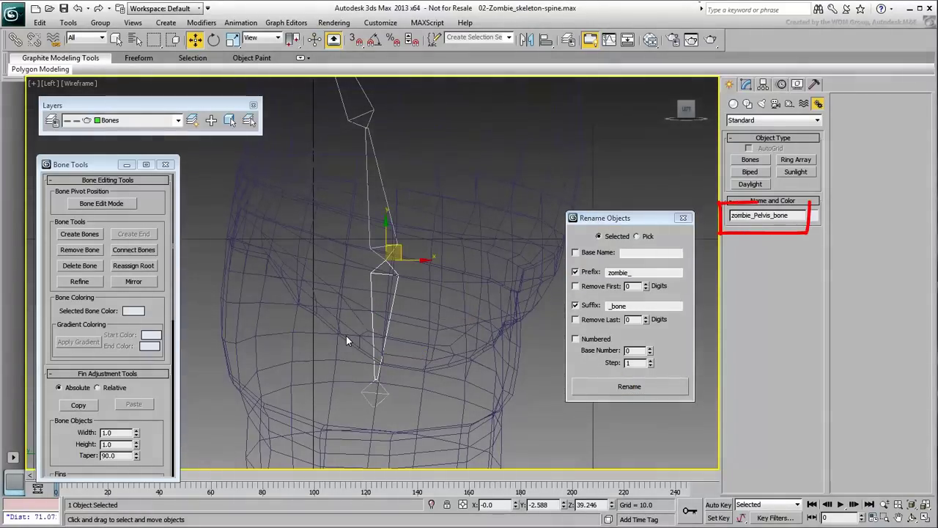
drag(418, 432, 333, 401)
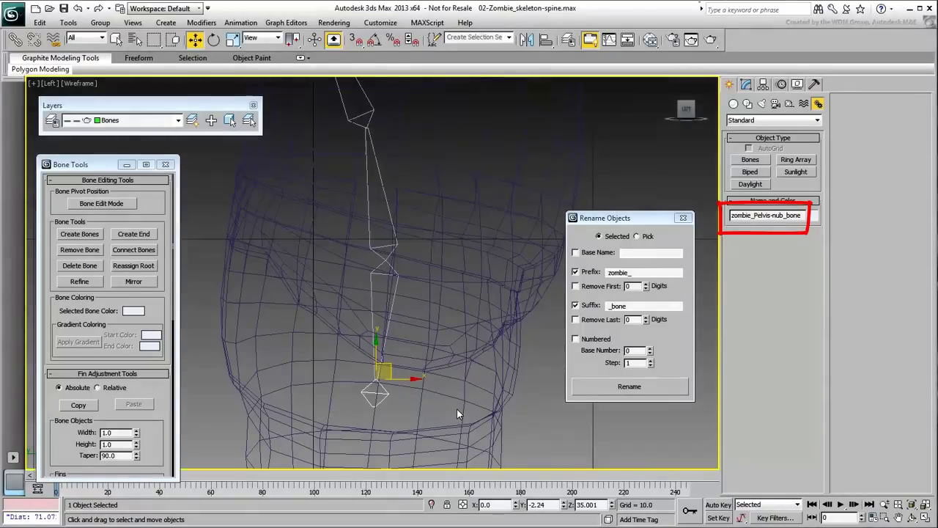
- Close Rename Objects and Bone Tools and open the pelvis bone's parameters for editing in a perspective view
click(683, 220)
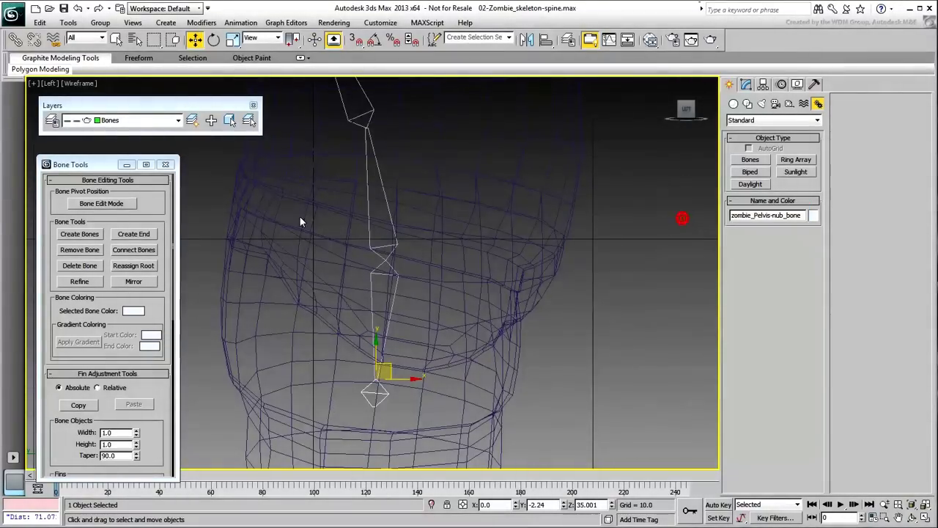
click(165, 165)
drag(482, 296, 360, 311)
alt+middle_drag(443, 366, 371, 386)
key(p)
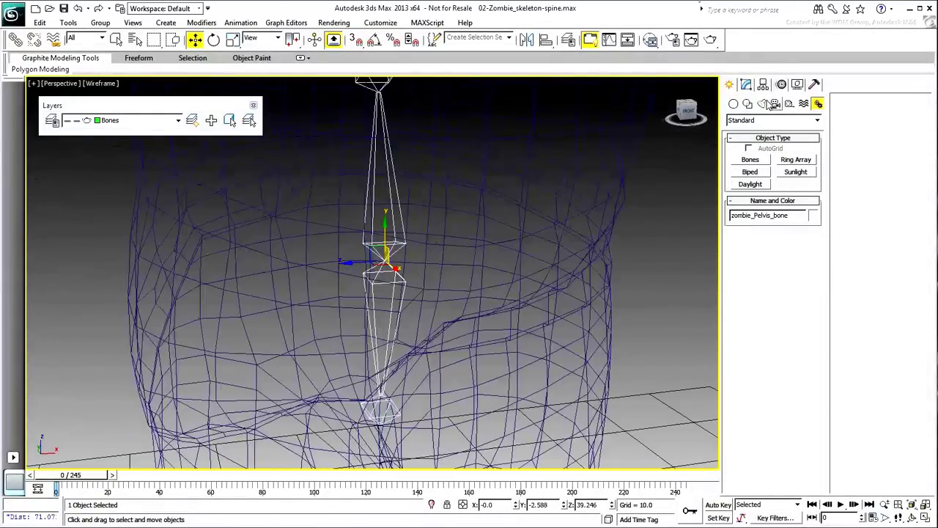
click(747, 85)
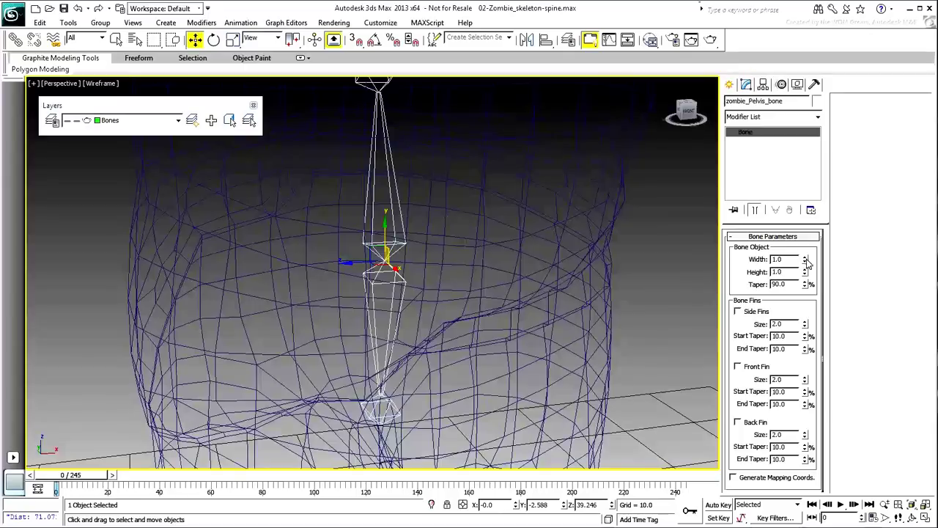
- Try a larger pelvis bone with width and height both set to 4
drag(805, 261, 805, 259)
drag(804, 209, 808, 124)
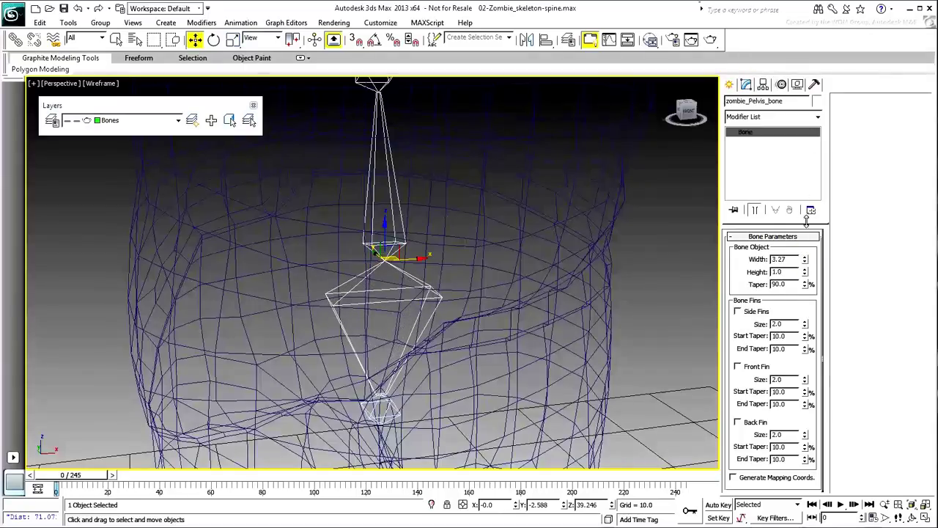
drag(789, 259, 768, 259)
text(4)
key(Tab)
text(4)
key(Tab)
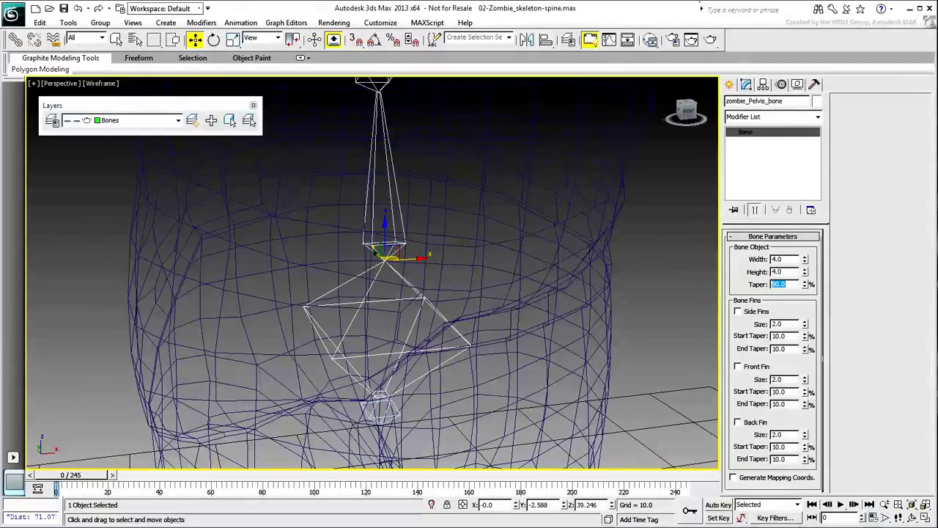
- Set the pelvis bone's width and height to 3 and inspect its shape from the front
key(shift+Tab)
key(shift+Tab)
text(3)
key(Tab)
text(3)
key(Return)
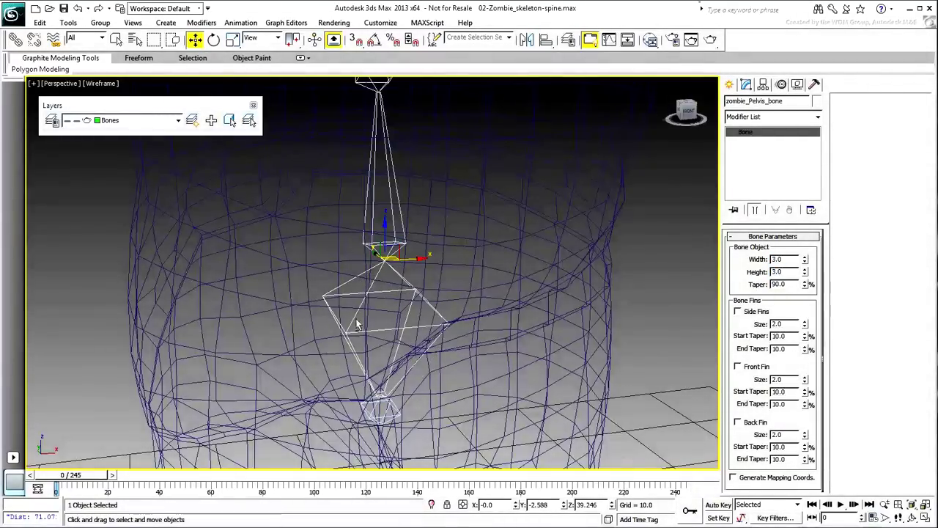
alt+middle_drag(357, 325, 364, 302)
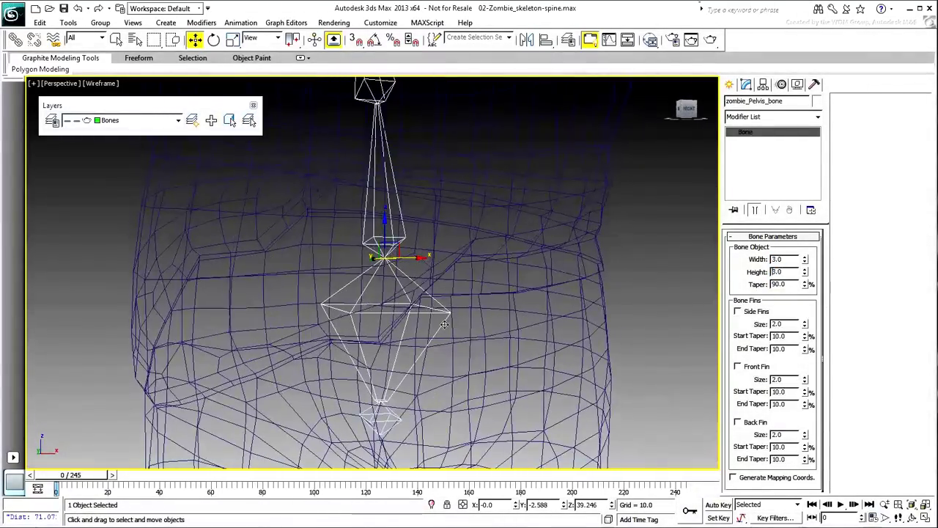